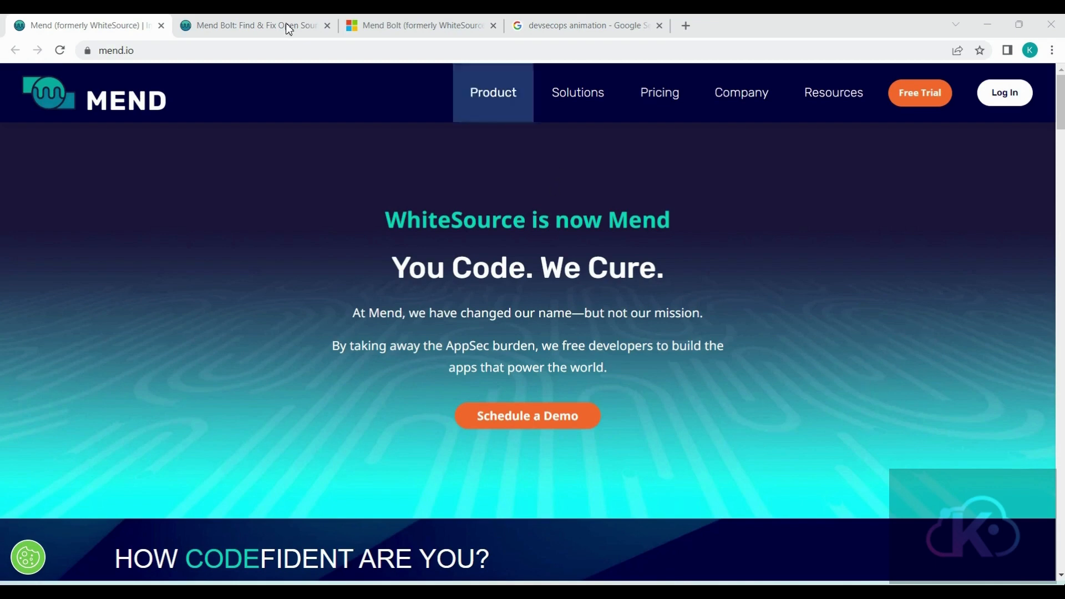
- Look through the Mend website, including its page on supported programming languages
{"action": "left_click", "coordinate": [250, 25]}
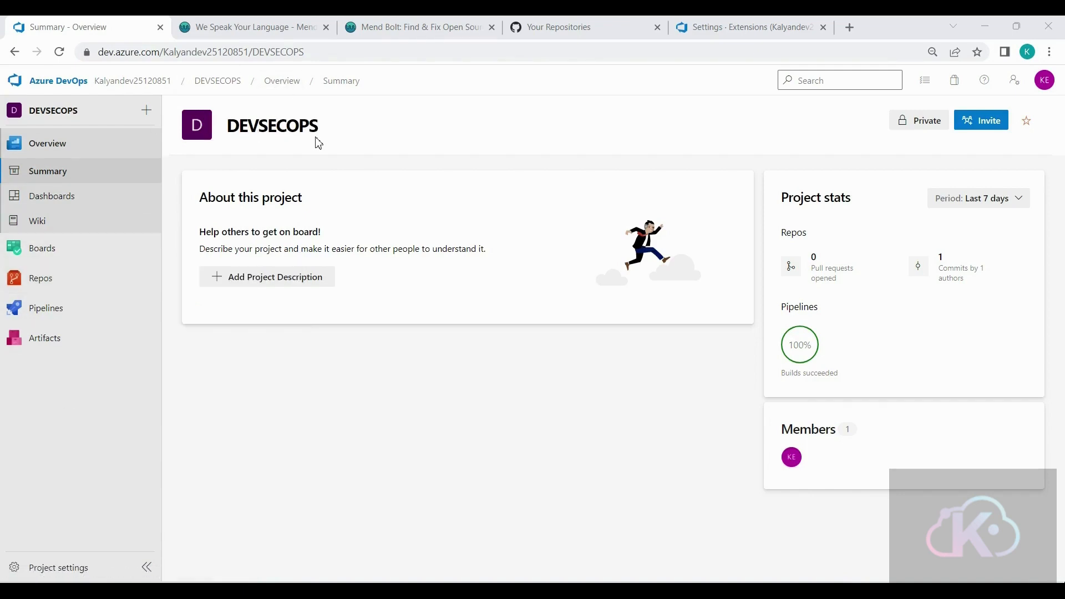
{"action": "mouse_move", "coordinate": [78, 321]}
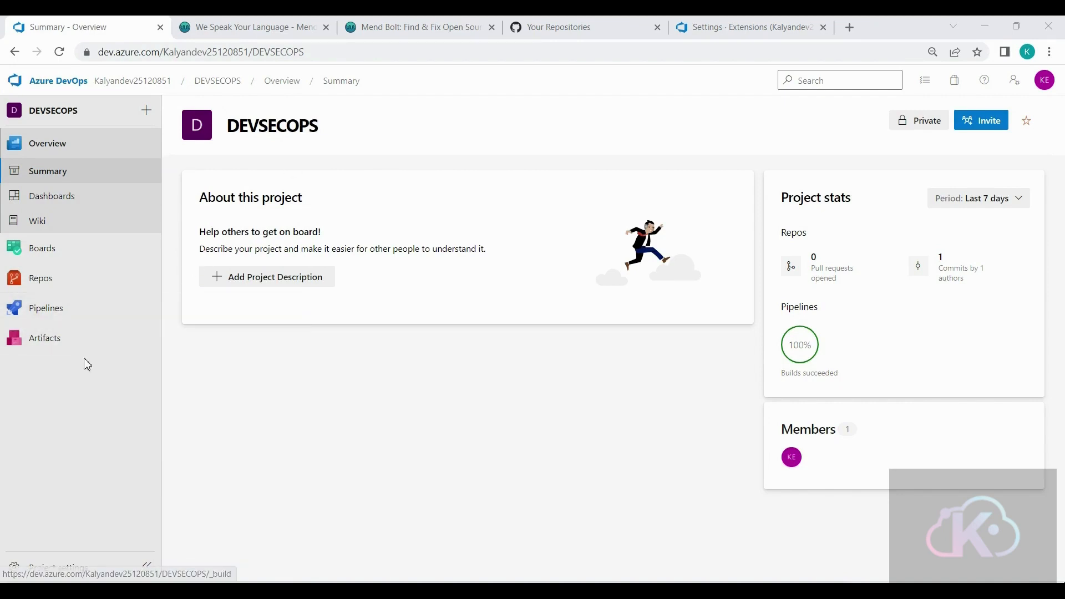
{"action": "left_click", "coordinate": [253, 28]}
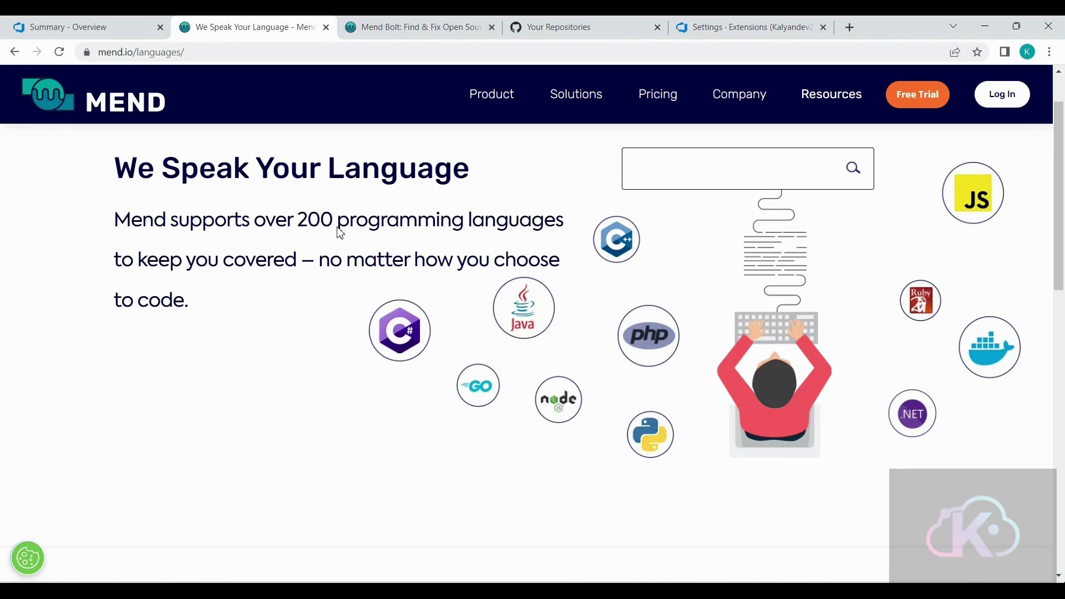
- Open the Azure DevOps extension's Marketplace listing from the Mend Bolt product page and review its overview
{"action": "left_click", "coordinate": [385, 32]}
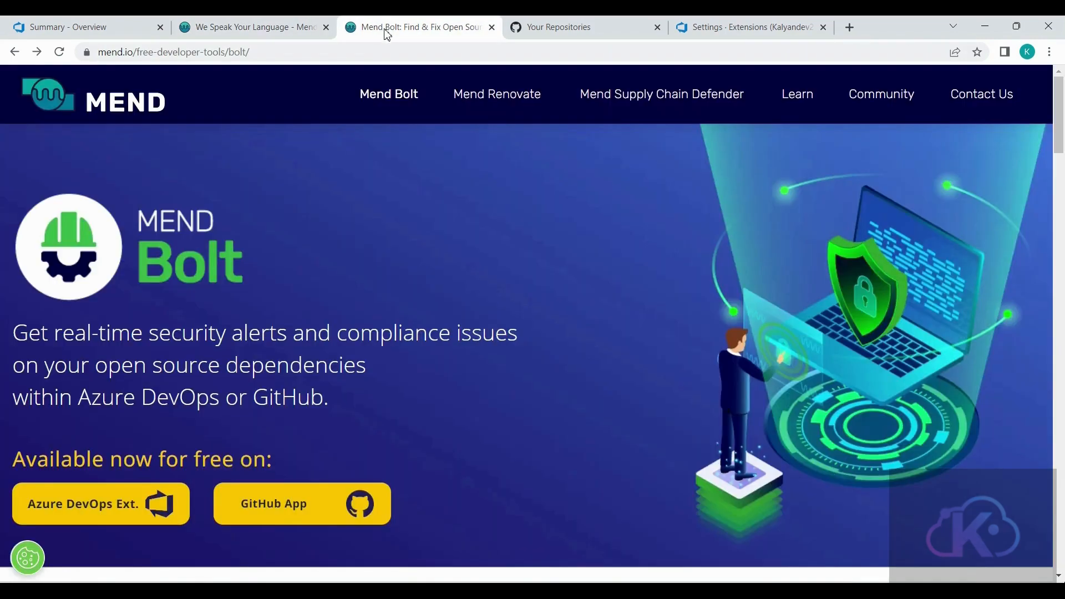
{"action": "scroll", "coordinate": [45, 463], "scroll_direction": "down", "scroll_amount": 1}
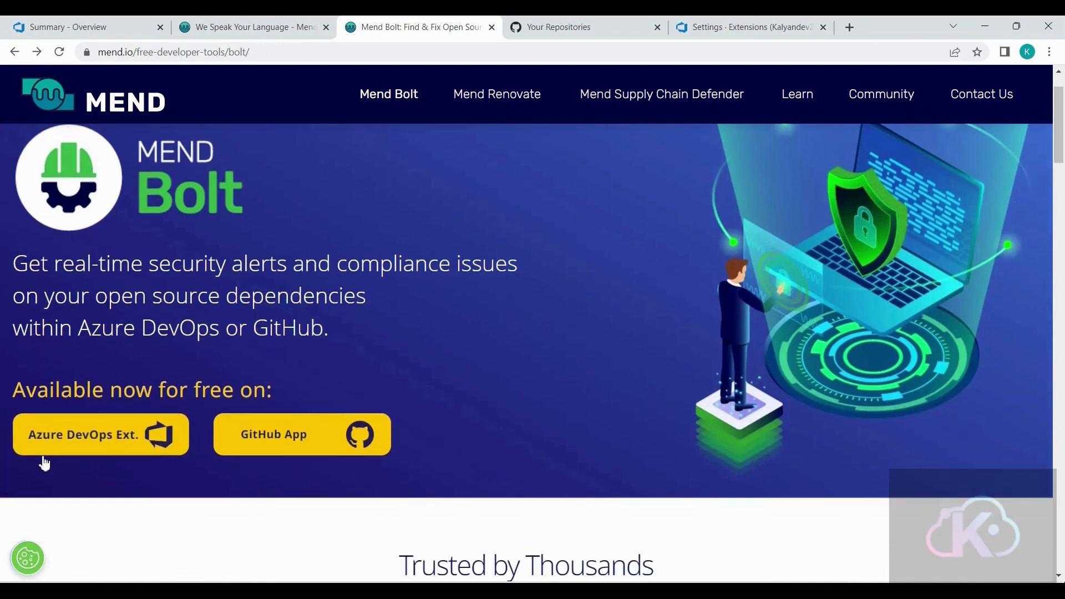
{"action": "left_click", "coordinate": [71, 444]}
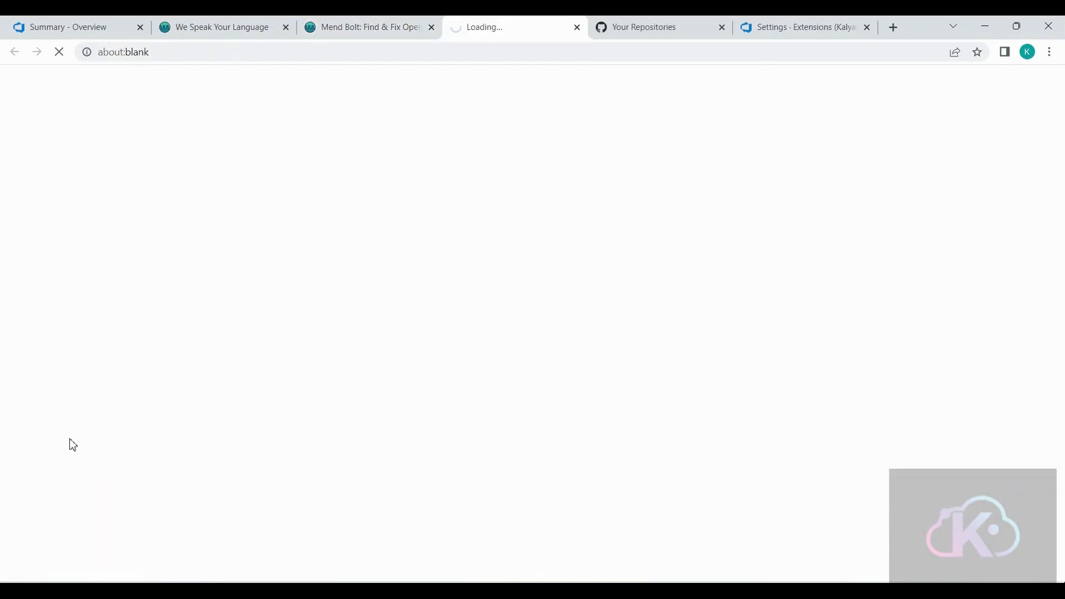
{"action": "scroll", "coordinate": [74, 441], "scroll_direction": "down", "scroll_amount": 1}
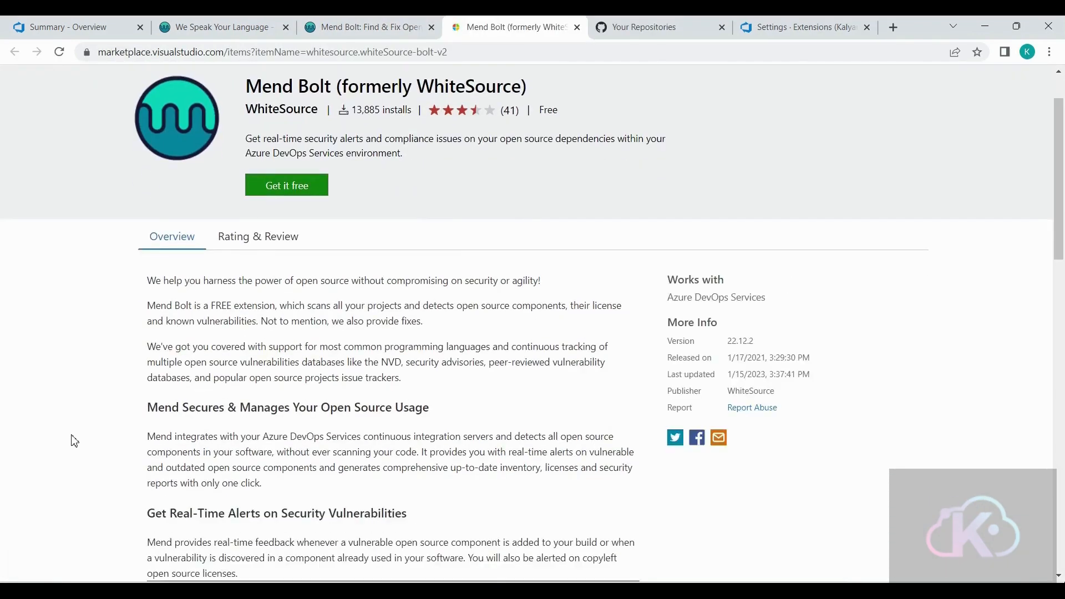
{"action": "scroll", "coordinate": [71, 435], "scroll_direction": "down", "scroll_amount": 3}
{"action": "scroll", "coordinate": [71, 434], "scroll_direction": "up", "scroll_amount": 4}
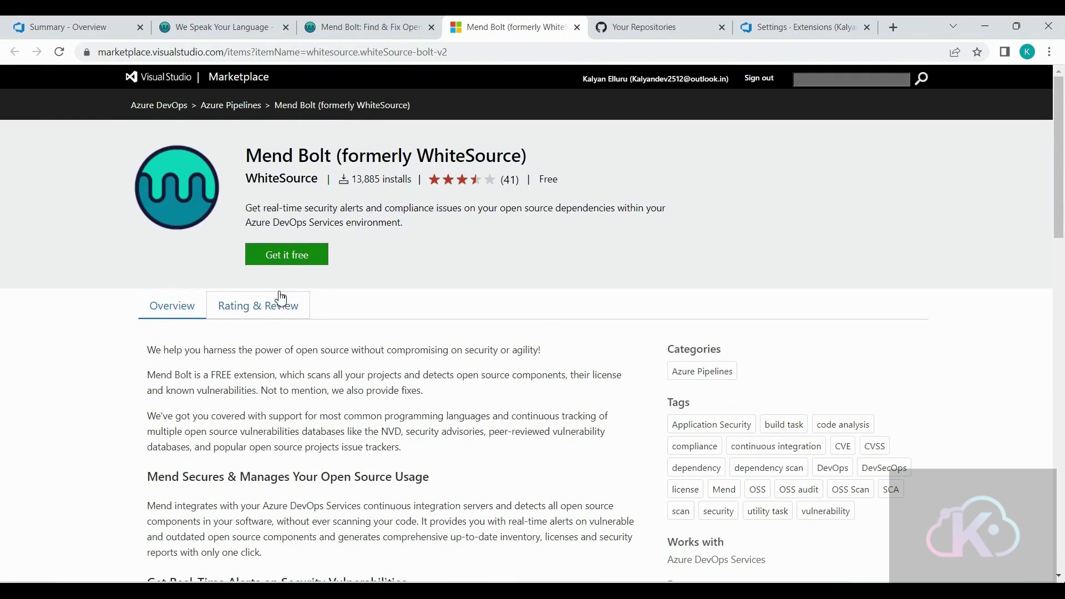
- Get the free Mend Bolt extension and install it in the Azure DevOps organization that holds the DEVSECOPS project
{"action": "left_click", "coordinate": [308, 258]}
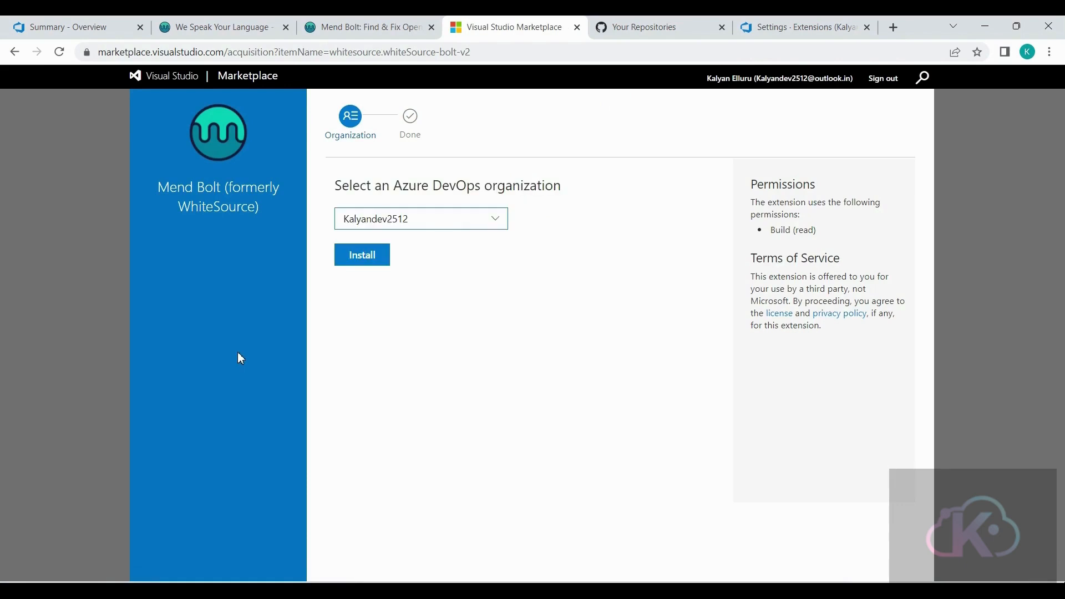
{"action": "left_click", "coordinate": [435, 220]}
{"action": "left_click", "coordinate": [420, 266]}
{"action": "left_click", "coordinate": [358, 256]}
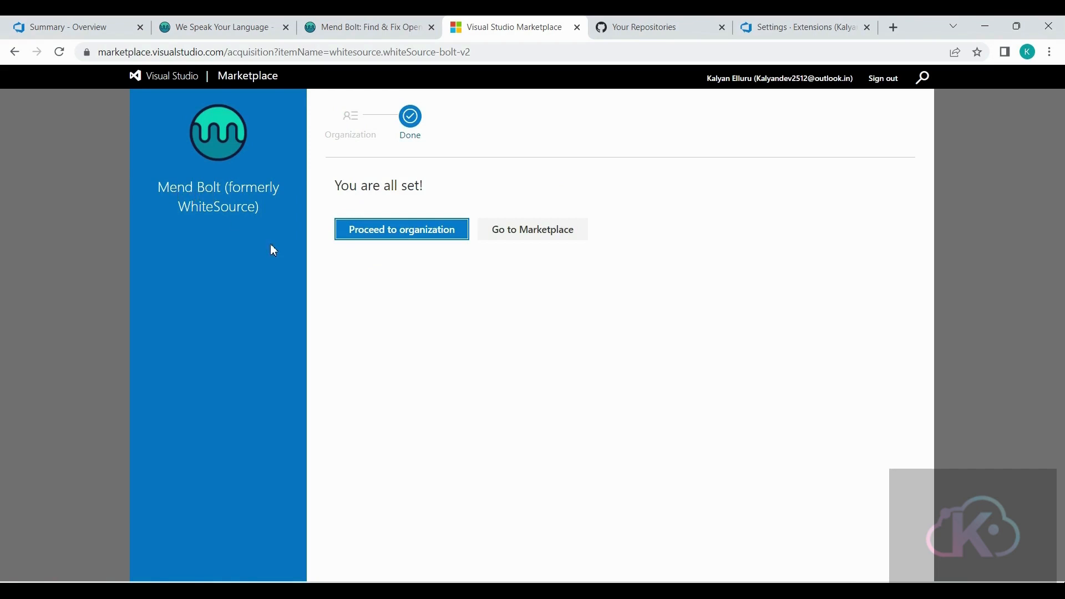
{"action": "left_click_drag", "start_coordinate": [231, 187], "coordinate": [252, 206]}
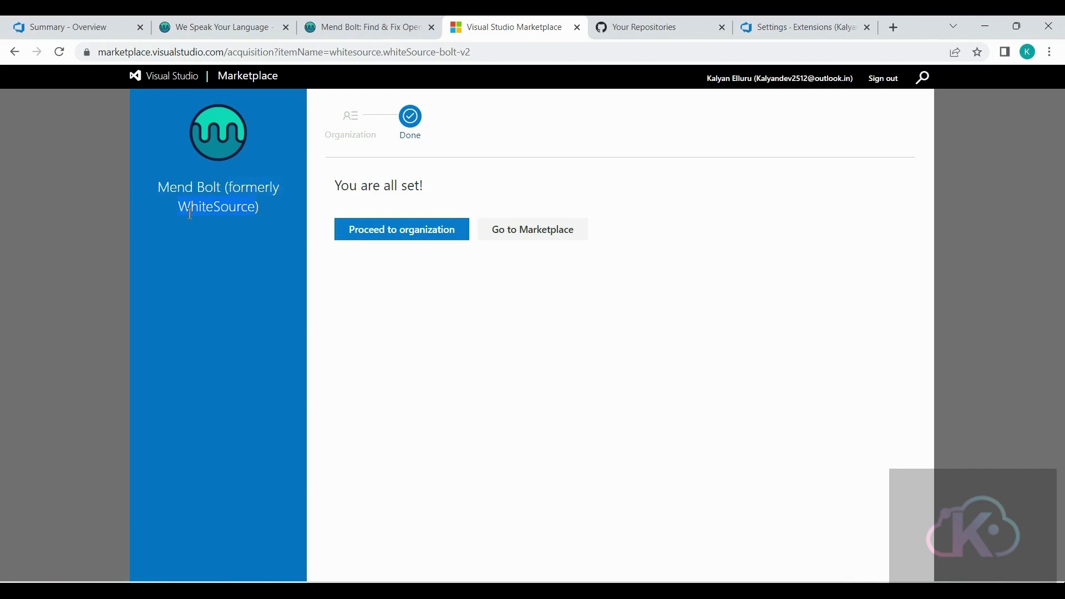
- Start a new build pipeline in the DEVSECOPS project using the classic editor
{"action": "left_click", "coordinate": [101, 28]}
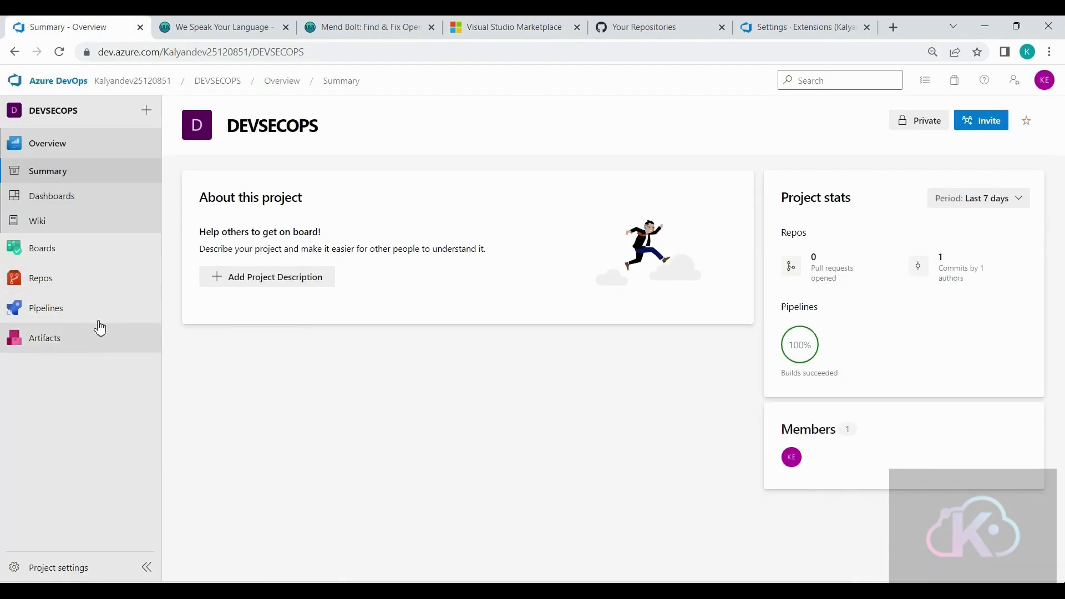
{"action": "left_click", "coordinate": [83, 311]}
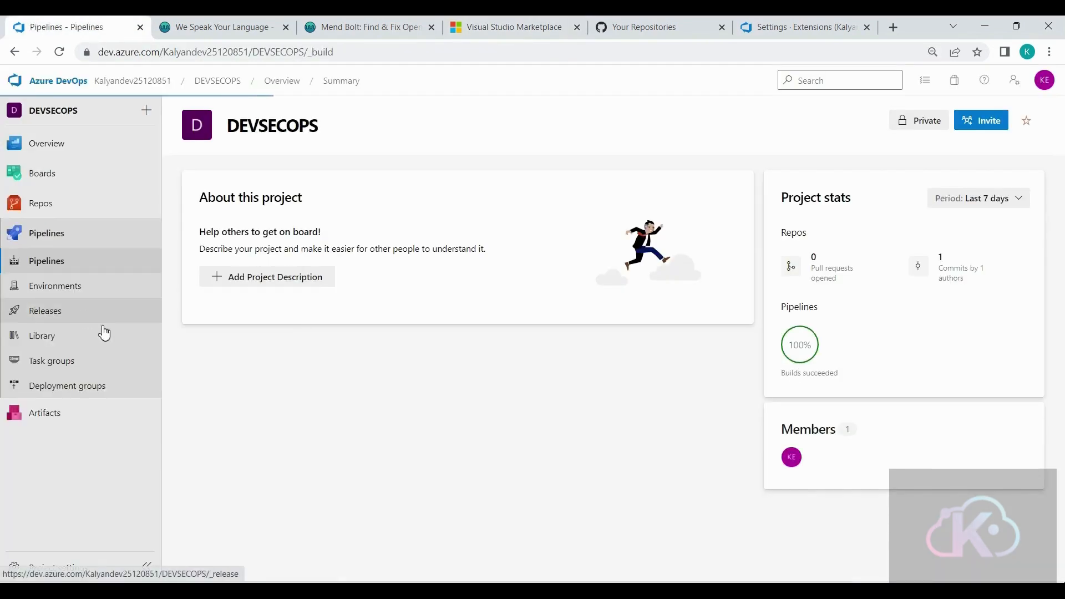
{"action": "left_click", "coordinate": [588, 433]}
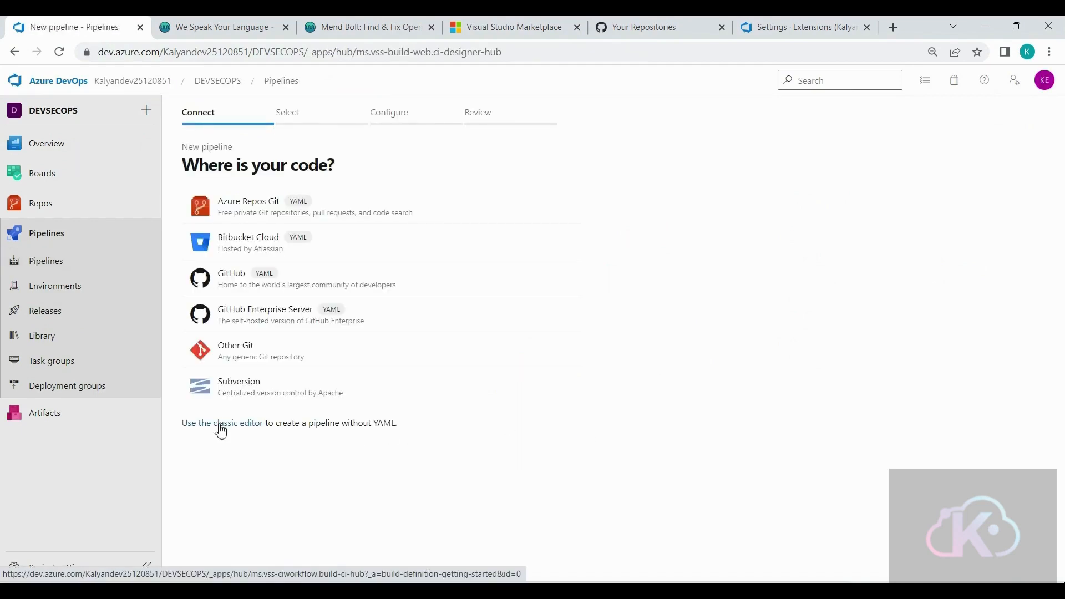
{"action": "left_click", "coordinate": [220, 425]}
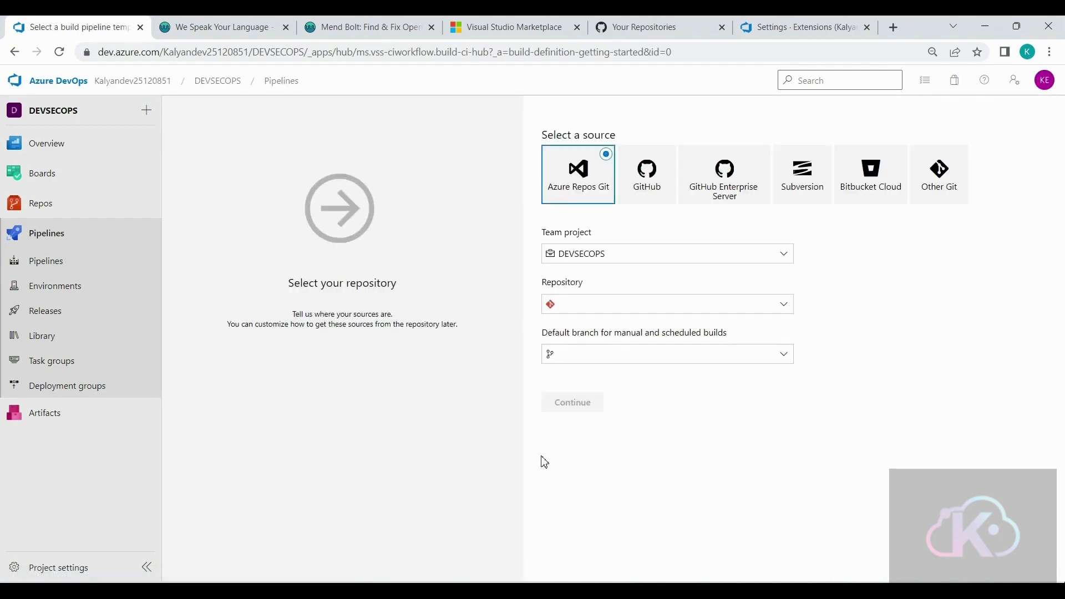
- Set GitHub as the pipeline source with the war-web-project repository on the master branch, and continue to template selection
{"action": "left_click", "coordinate": [650, 179]}
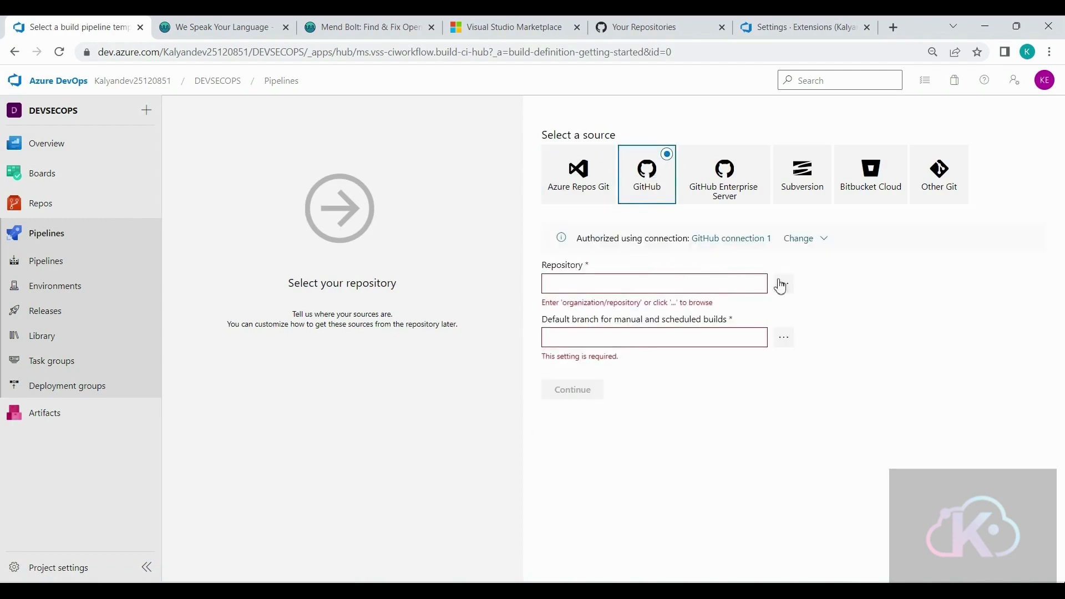
{"action": "left_click", "coordinate": [784, 283]}
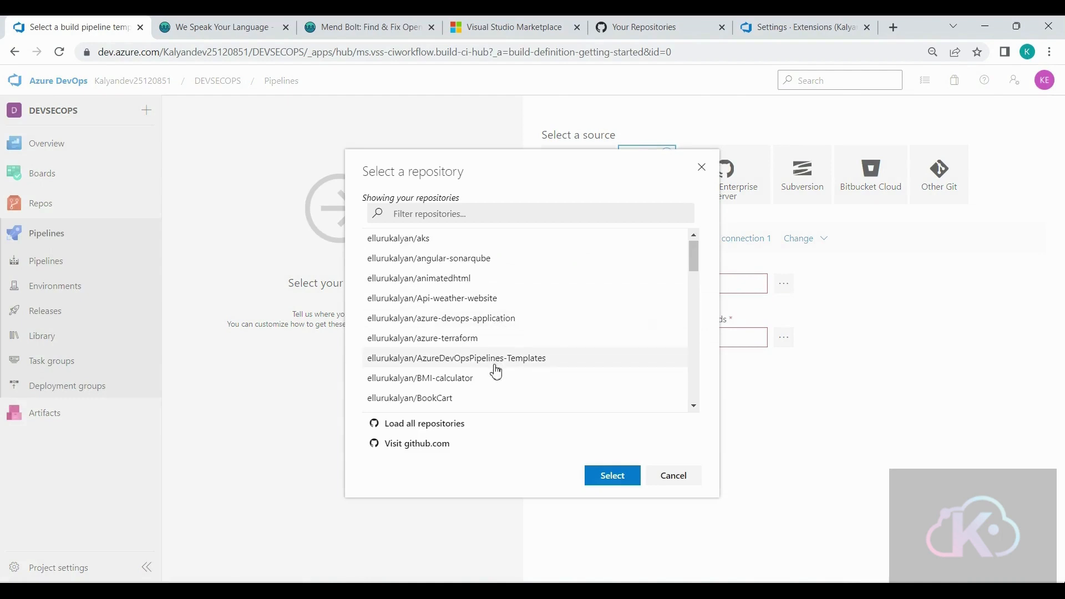
{"action": "scroll", "coordinate": [495, 368], "scroll_direction": "down", "scroll_amount": 4}
{"action": "scroll", "coordinate": [495, 370], "scroll_direction": "down", "scroll_amount": 6}
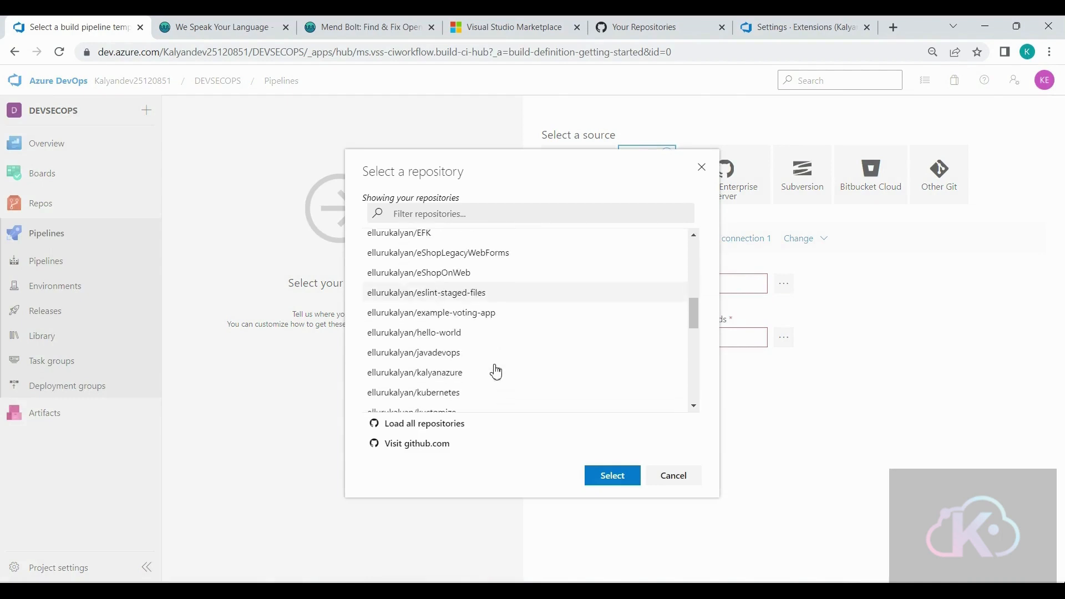
{"action": "scroll", "coordinate": [494, 368], "scroll_direction": "down", "scroll_amount": 5}
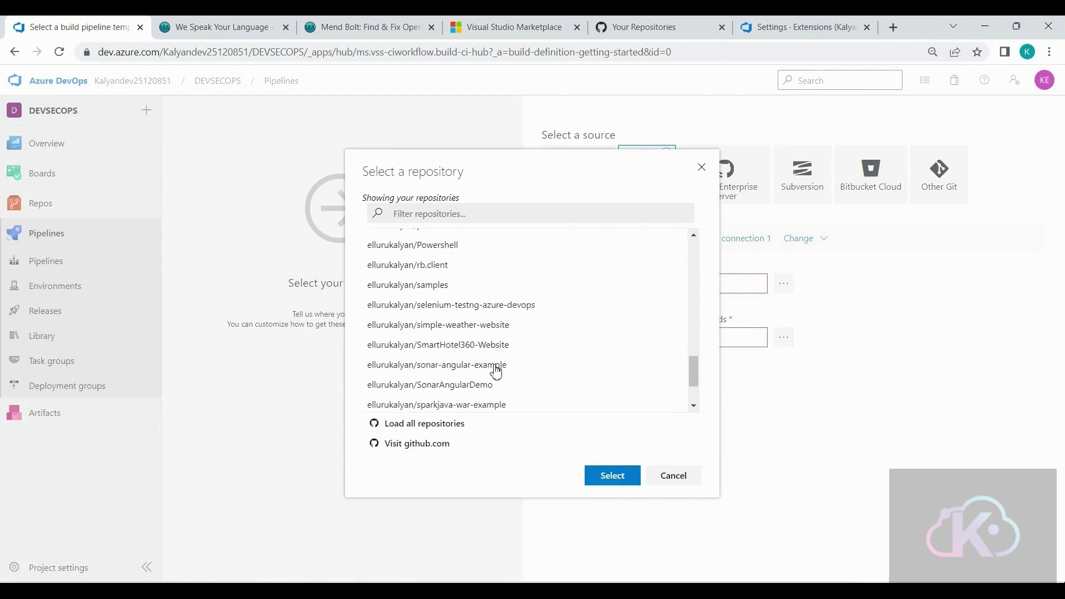
{"action": "scroll", "coordinate": [495, 324], "scroll_direction": "down", "scroll_amount": 2}
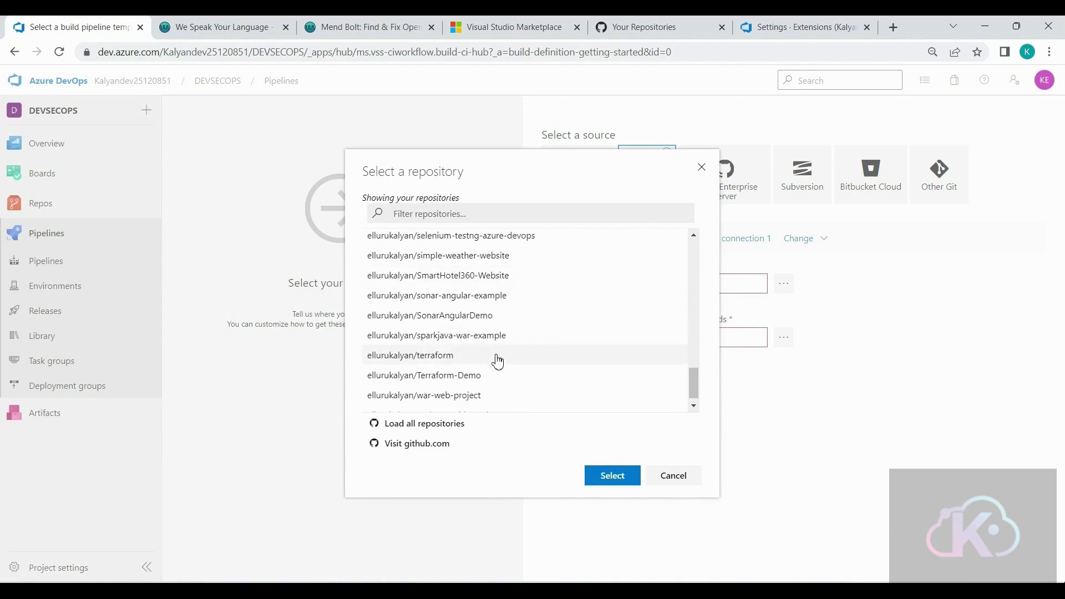
{"action": "left_click", "coordinate": [466, 395]}
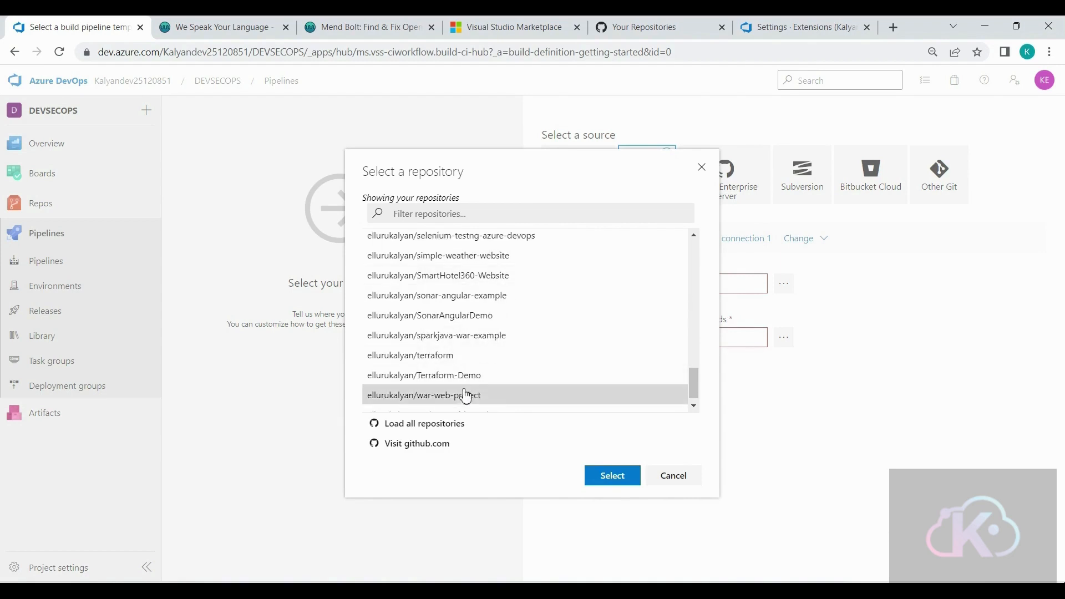
{"action": "left_click", "coordinate": [612, 476]}
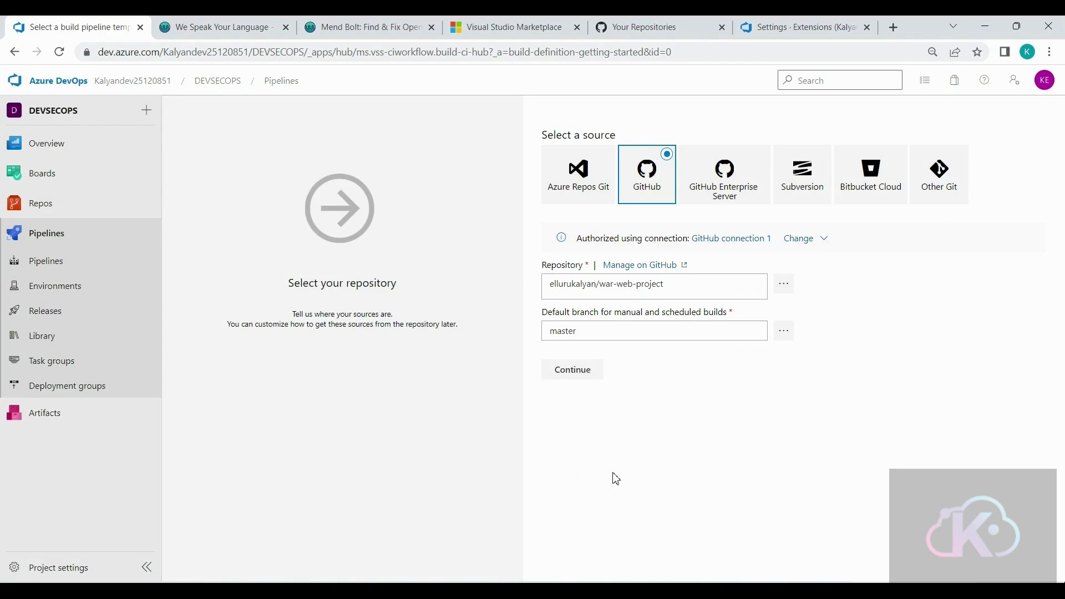
{"action": "left_click", "coordinate": [581, 374]}
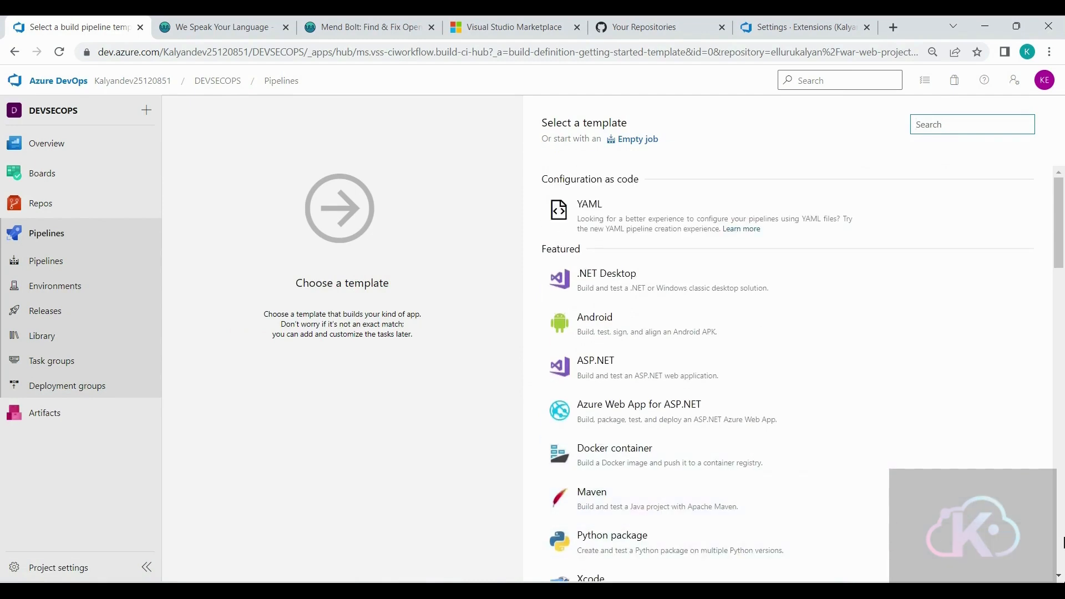
- Apply the Maven template to the pipeline and set its agent specification to ubuntu-20.04
{"action": "mouse_move", "coordinate": [900, 506]}
{"action": "left_click", "coordinate": [992, 504]}
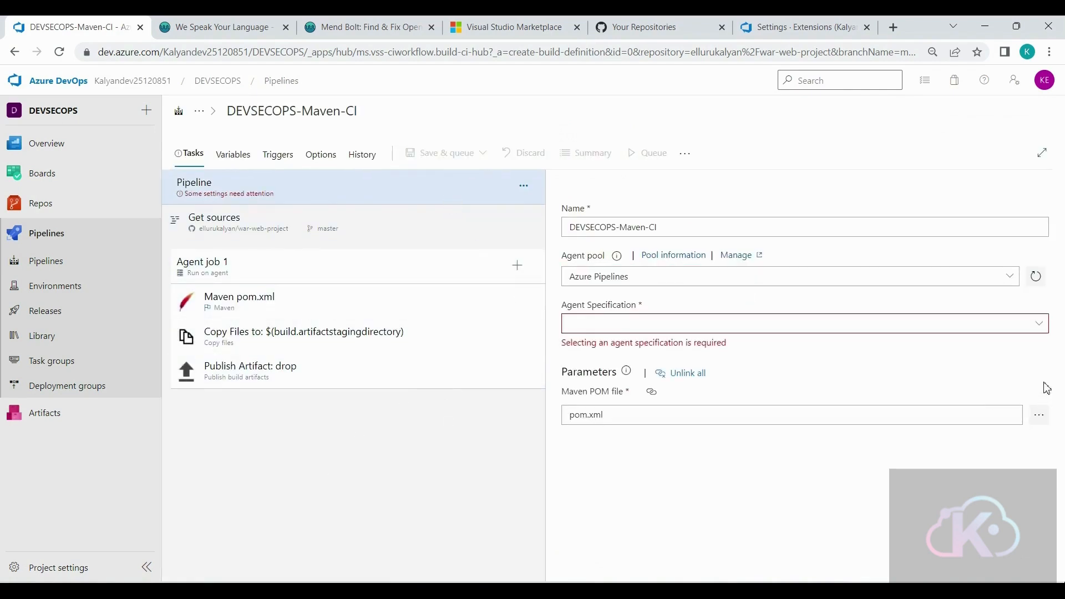
{"action": "left_click", "coordinate": [1039, 323]}
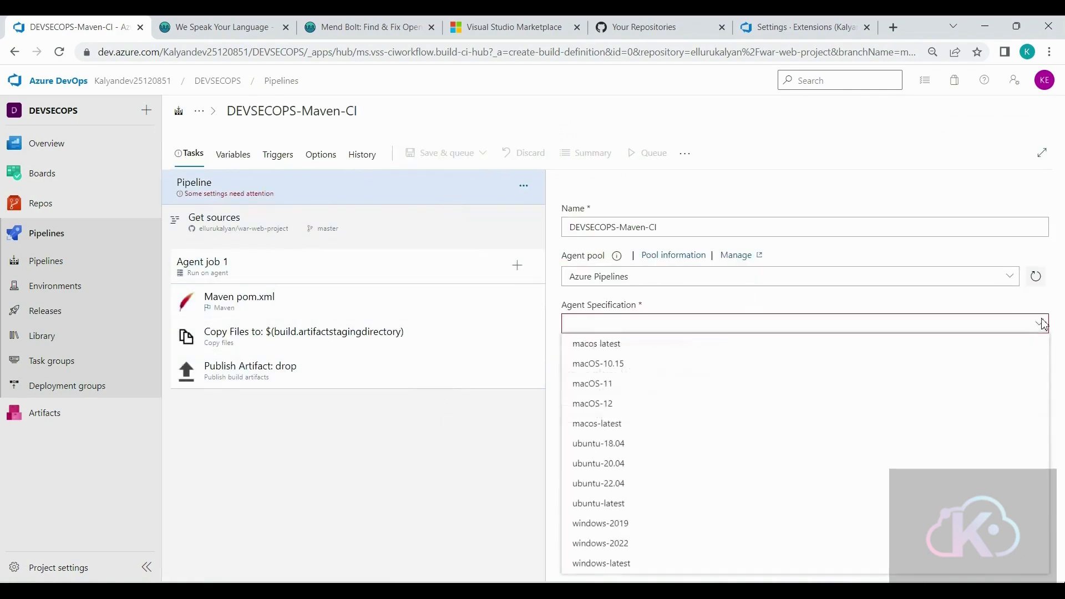
{"action": "left_click", "coordinate": [615, 468]}
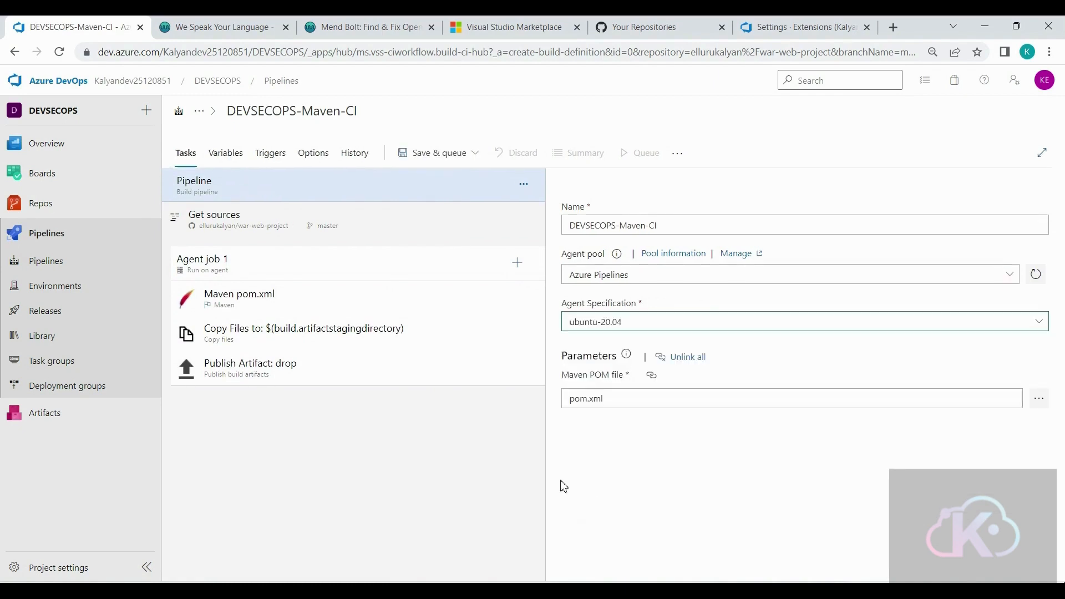
- Add the Mend Bolt (formerly WhiteSource) task to Agent job 1 and place it before Publish Artifact: drop
{"action": "left_click", "coordinate": [514, 265]}
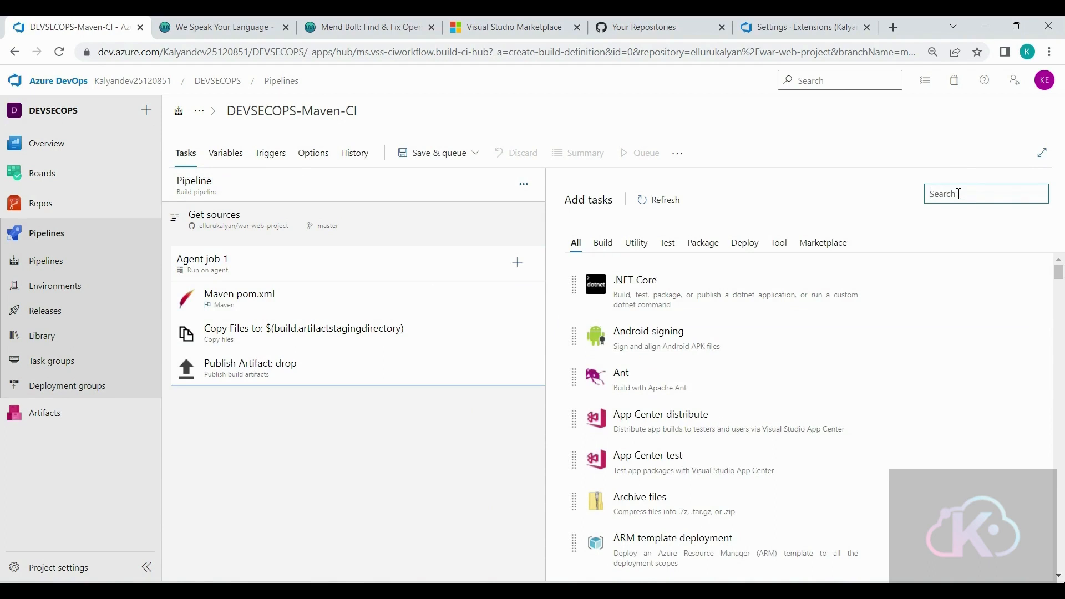
{"action": "type", "text": "mend"}
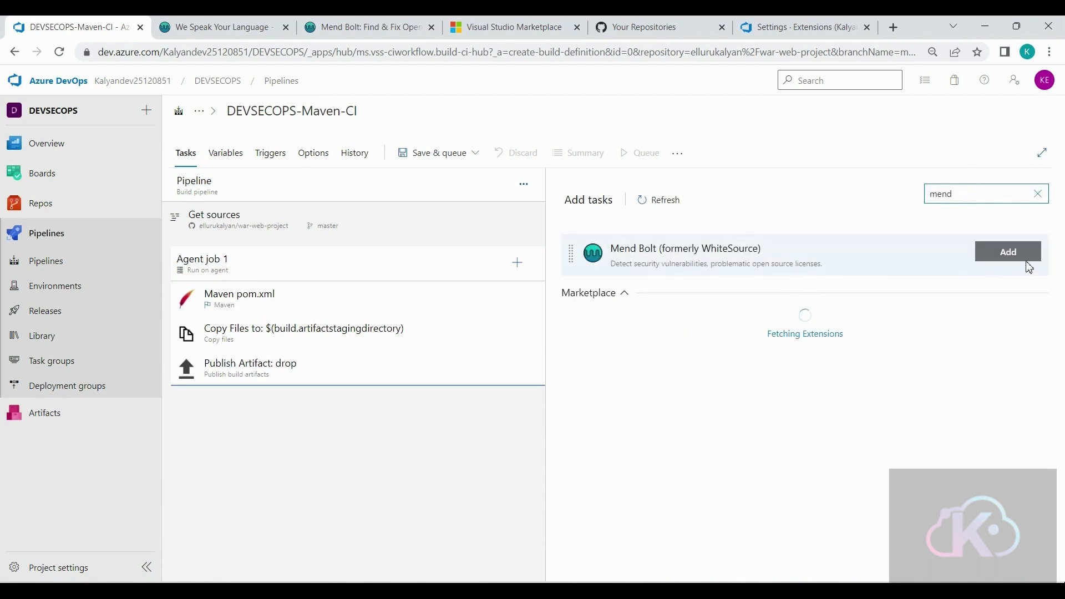
{"action": "left_click", "coordinate": [1023, 256]}
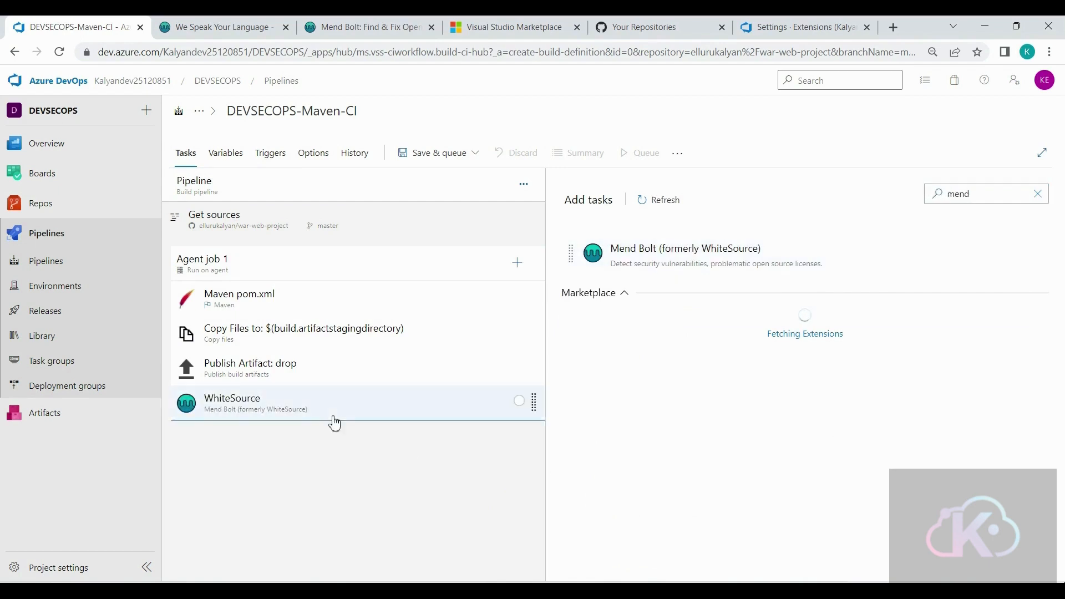
{"action": "left_click_drag", "start_coordinate": [339, 409], "coordinate": [345, 372]}
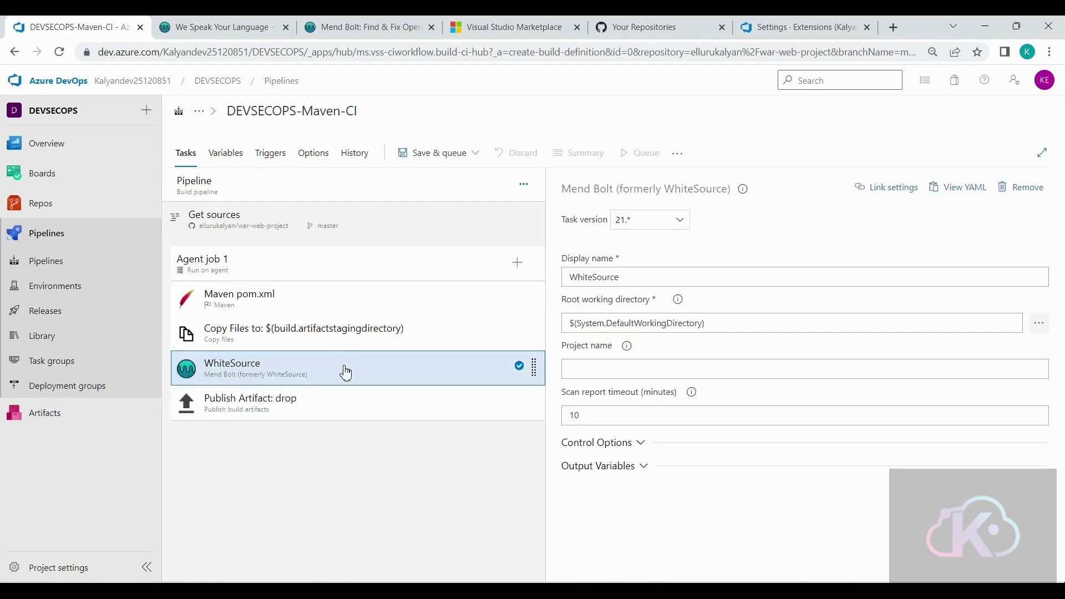
- Save the DEVSECOPS-Maven-CI pipeline without queuing a run
{"action": "left_click", "coordinate": [474, 156]}
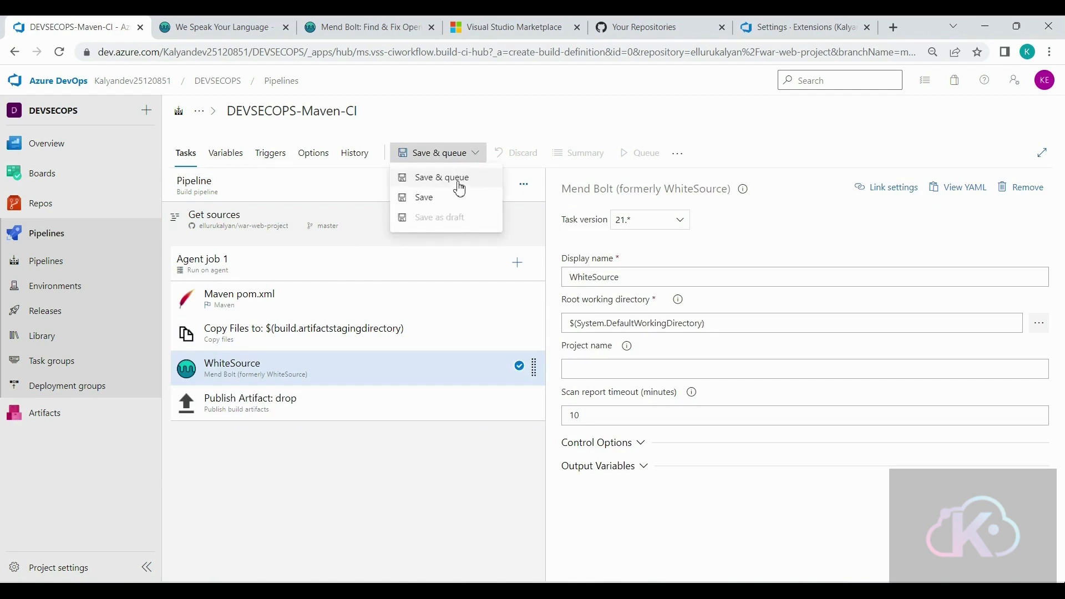
{"action": "left_click", "coordinate": [444, 200]}
{"action": "left_click", "coordinate": [581, 394]}
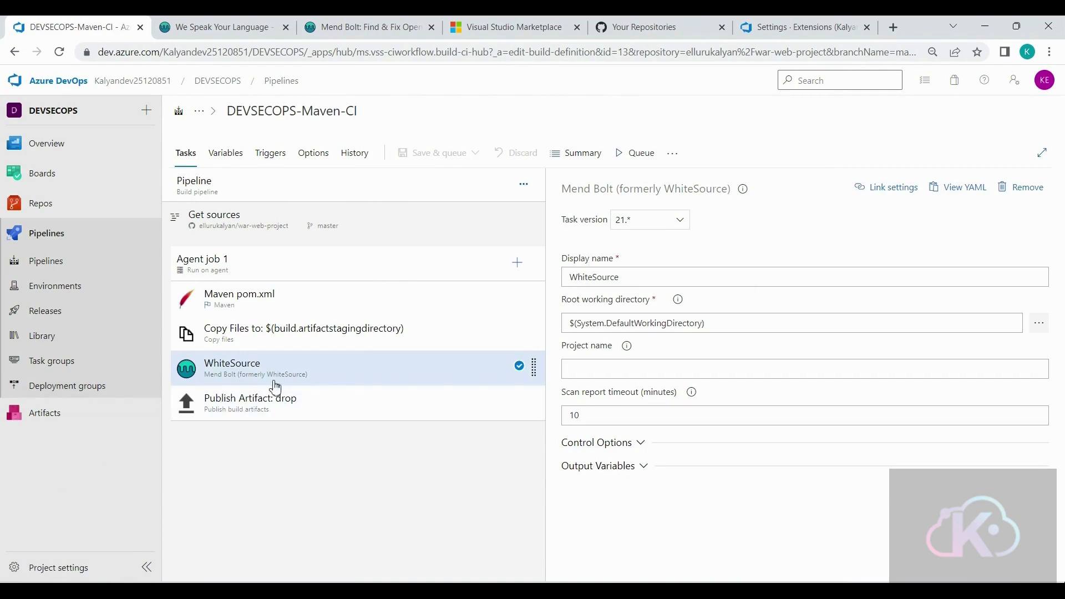
- Open the organization's home page in a separate browser tab and go to the Mend extension page in its organization settings
{"action": "right_click", "coordinate": [131, 82]}
{"action": "left_click", "coordinate": [185, 91]}
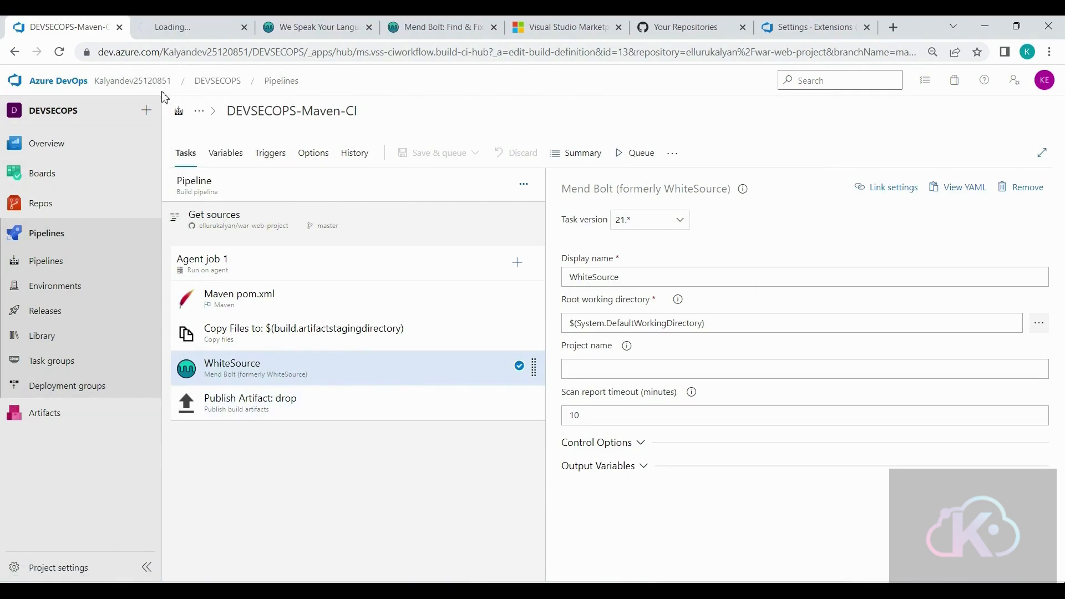
{"action": "left_click", "coordinate": [176, 28]}
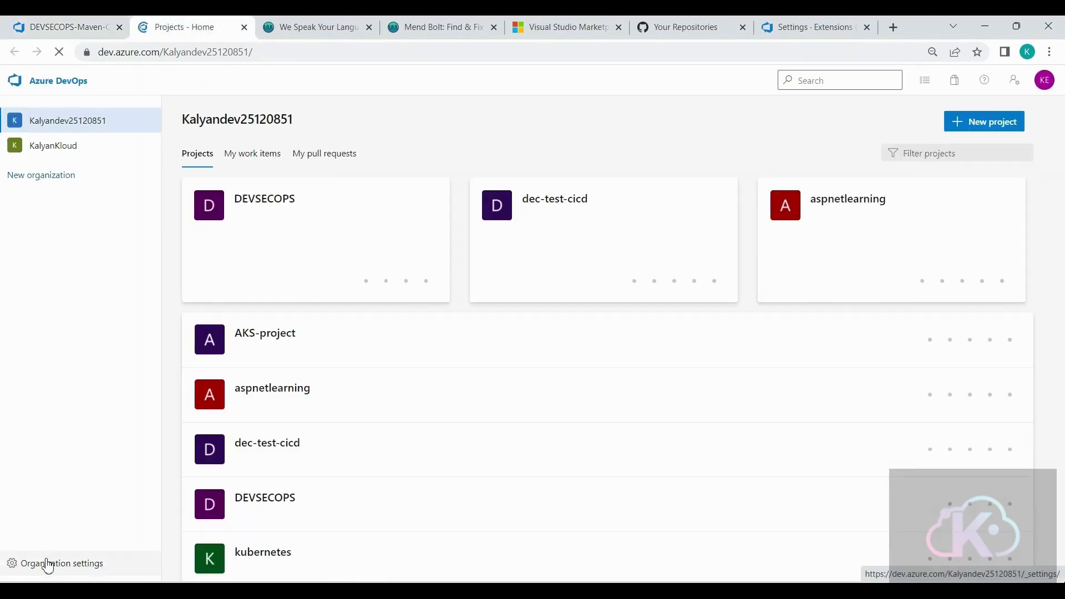
{"action": "left_click", "coordinate": [48, 563]}
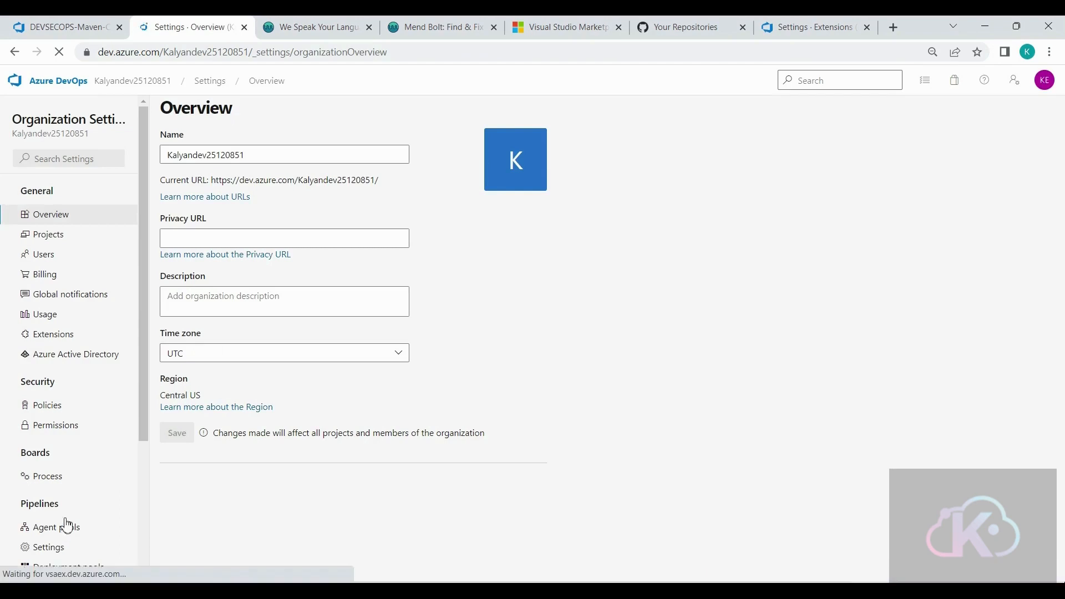
{"action": "scroll", "coordinate": [68, 524], "scroll_direction": "down", "scroll_amount": 3}
{"action": "left_click", "coordinate": [34, 571]}
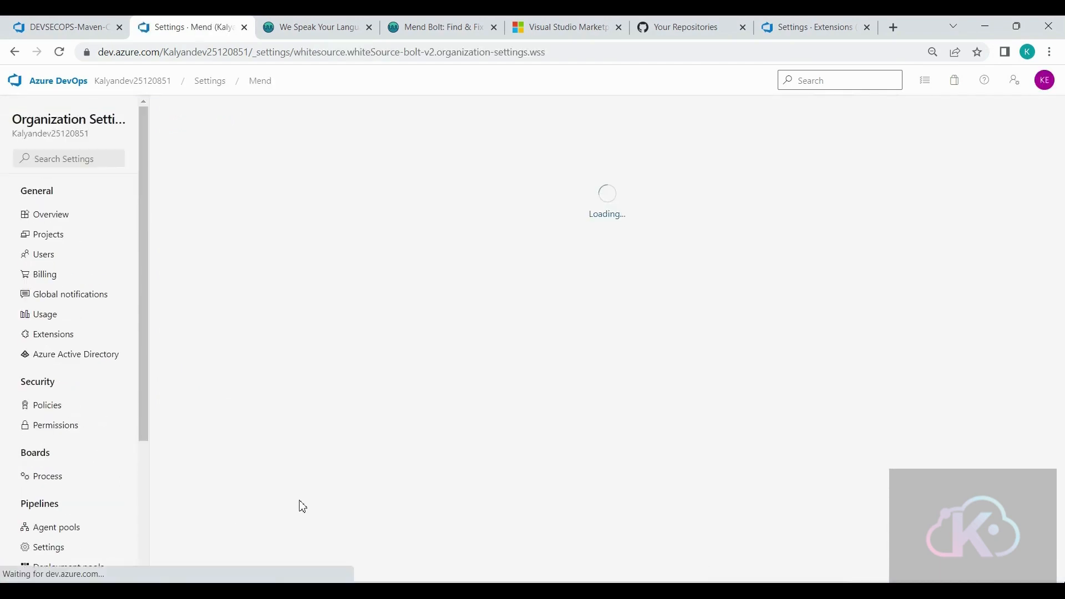
- Fill in the first and last name in the free Mend Bolt account form that activates the extension
{"action": "scroll", "coordinate": [125, 564], "scroll_direction": "down", "scroll_amount": 3}
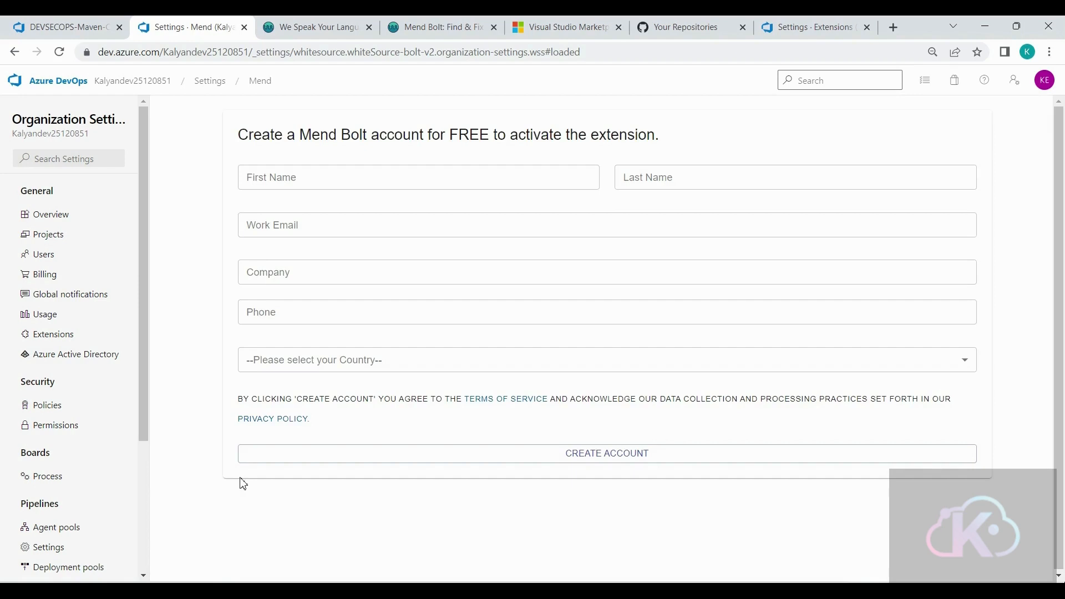
{"action": "left_click", "coordinate": [347, 176]}
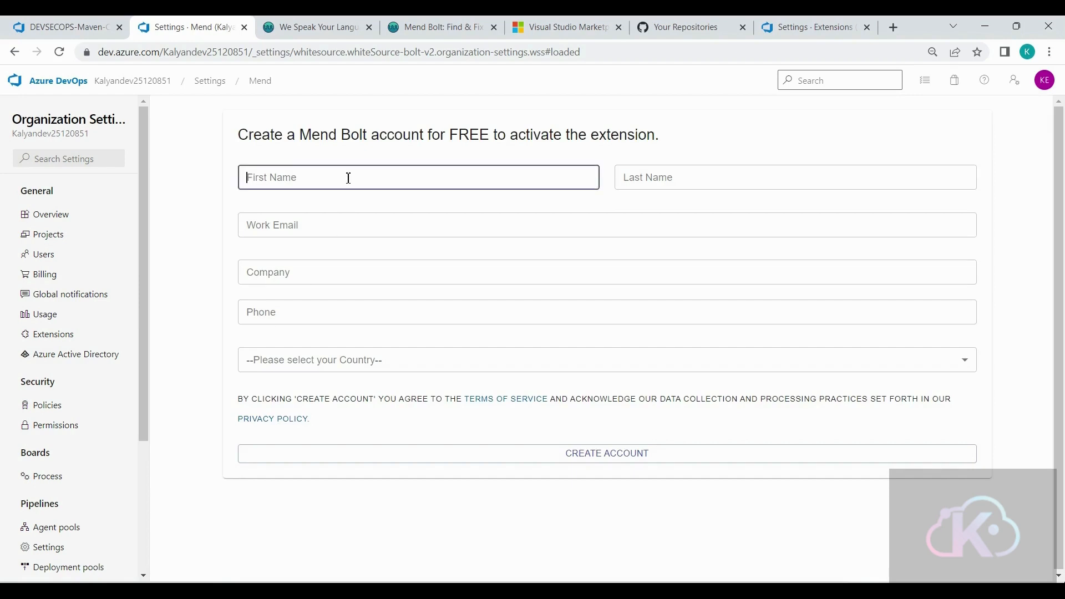
{"action": "type", "text": "ka"}
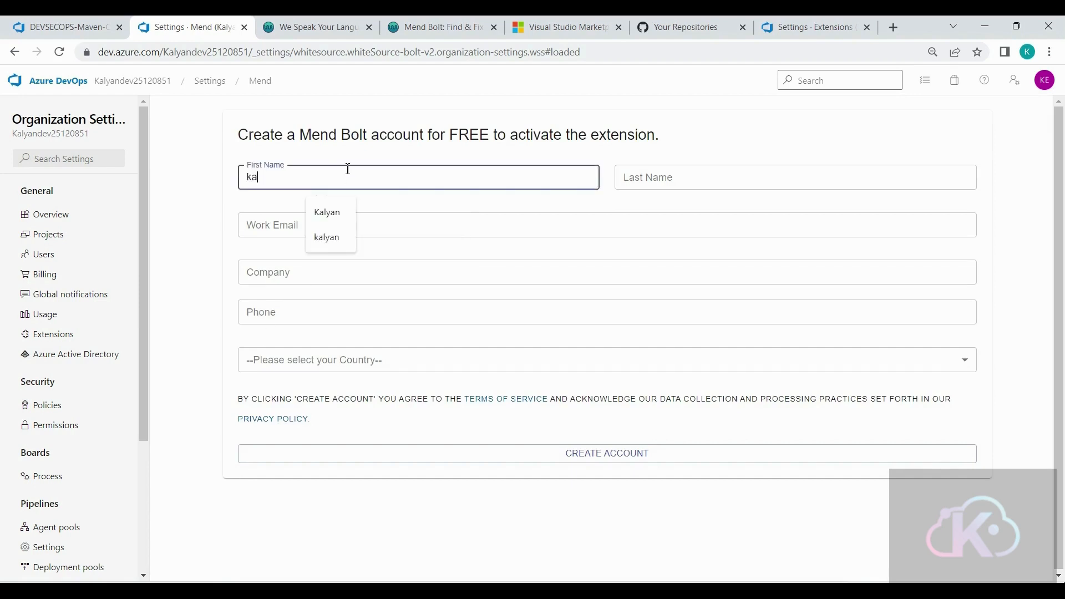
{"action": "type", "text": "lyan"}
{"action": "key", "text": "Tab"}
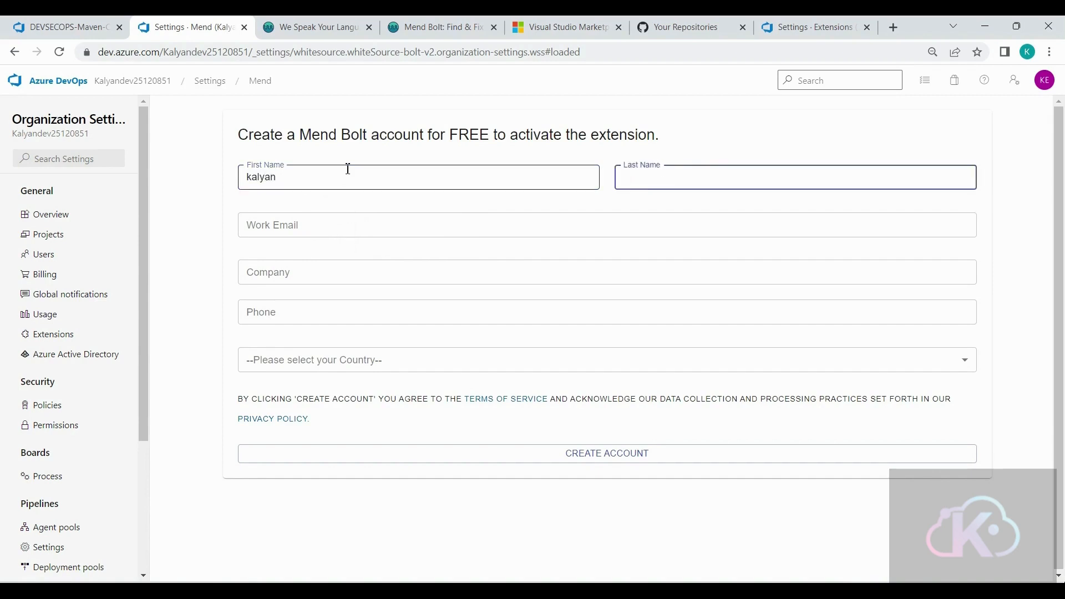
{"action": "type", "text": "Ell"}
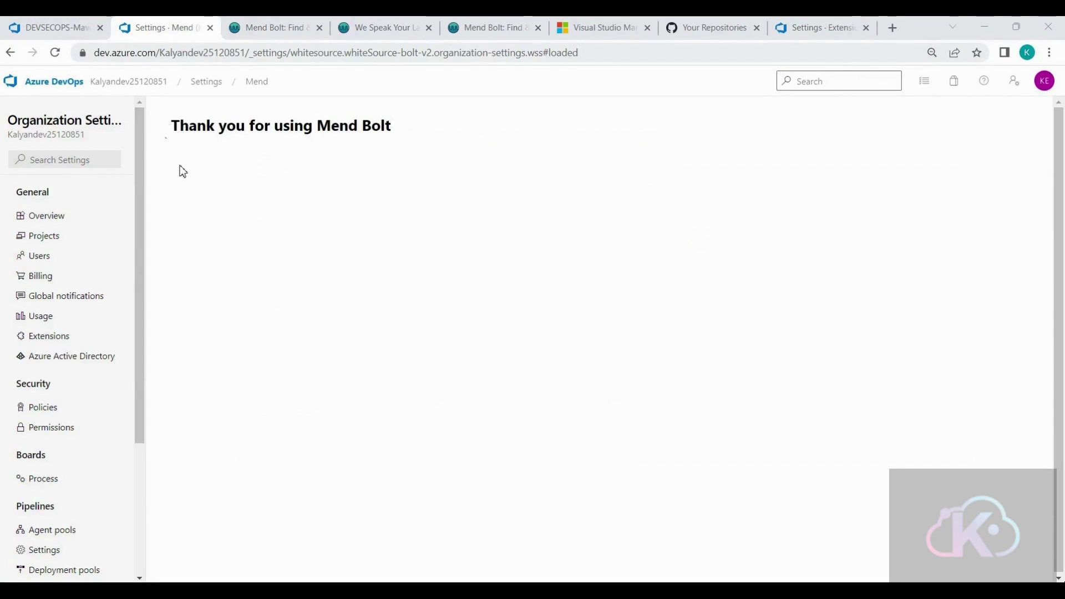
- Return to the Maven pipeline's editor, go over its task settings, and rename the pipeline DEVSECOPS-Mend
{"action": "left_click", "coordinate": [72, 35]}
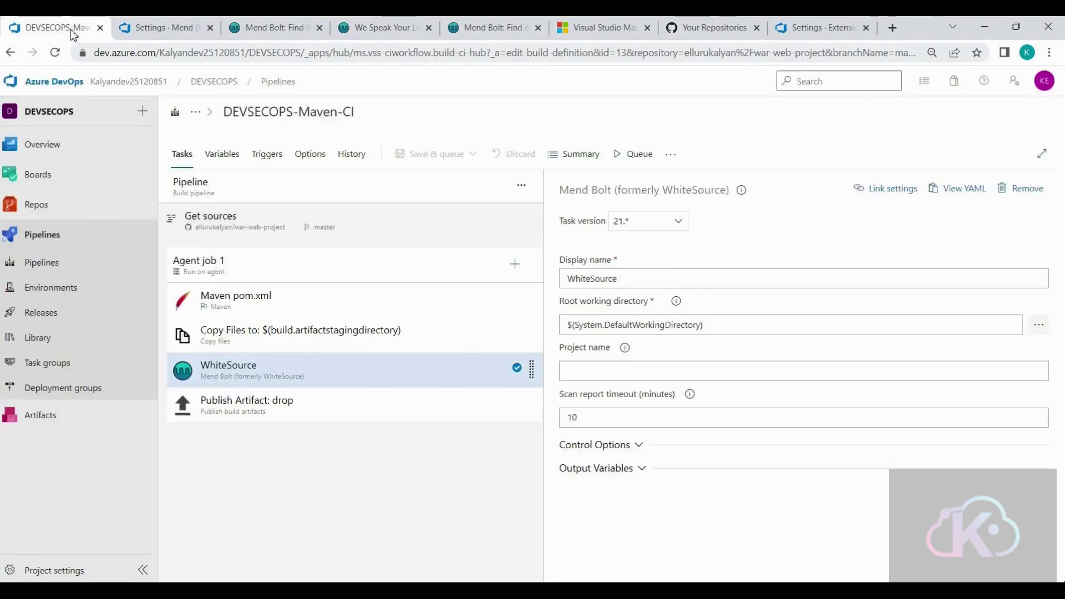
{"action": "left_click", "coordinate": [285, 304]}
{"action": "left_click", "coordinate": [288, 336]}
{"action": "left_click", "coordinate": [286, 373]}
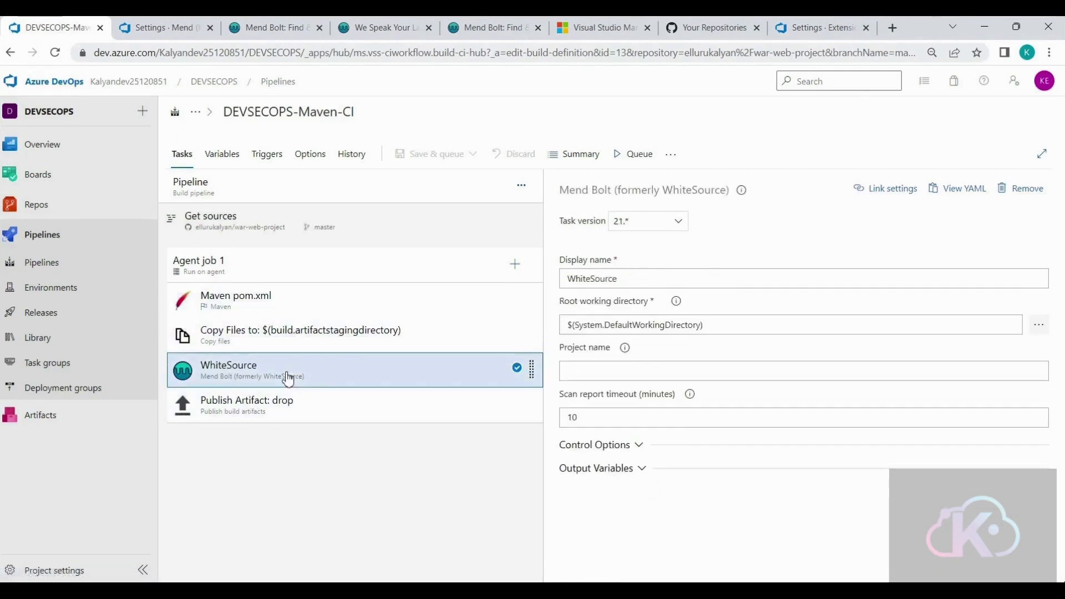
{"action": "left_click", "coordinate": [698, 376]}
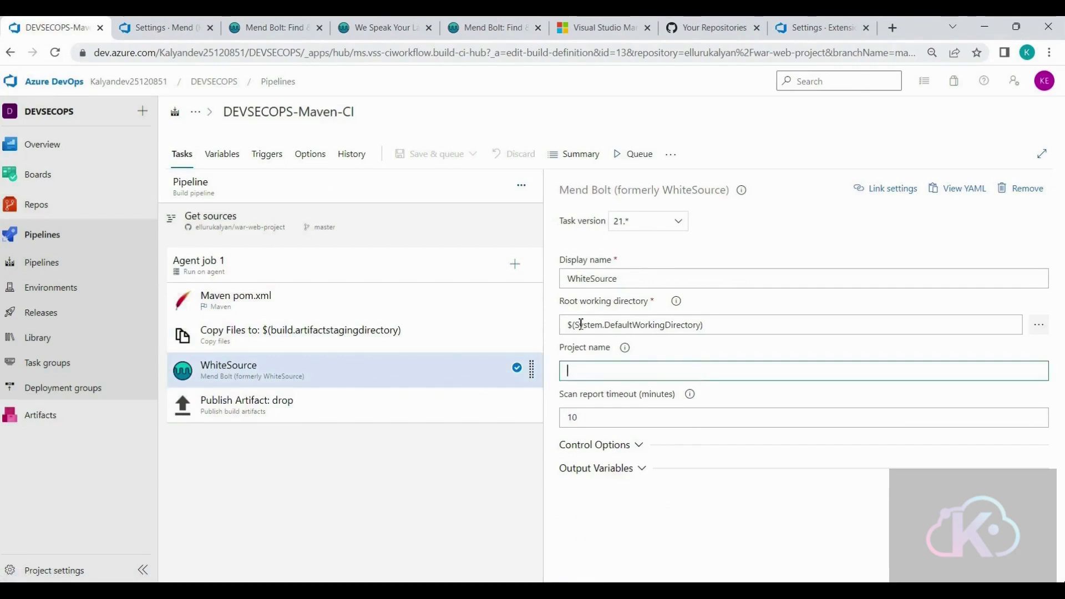
{"action": "left_click", "coordinate": [269, 195]}
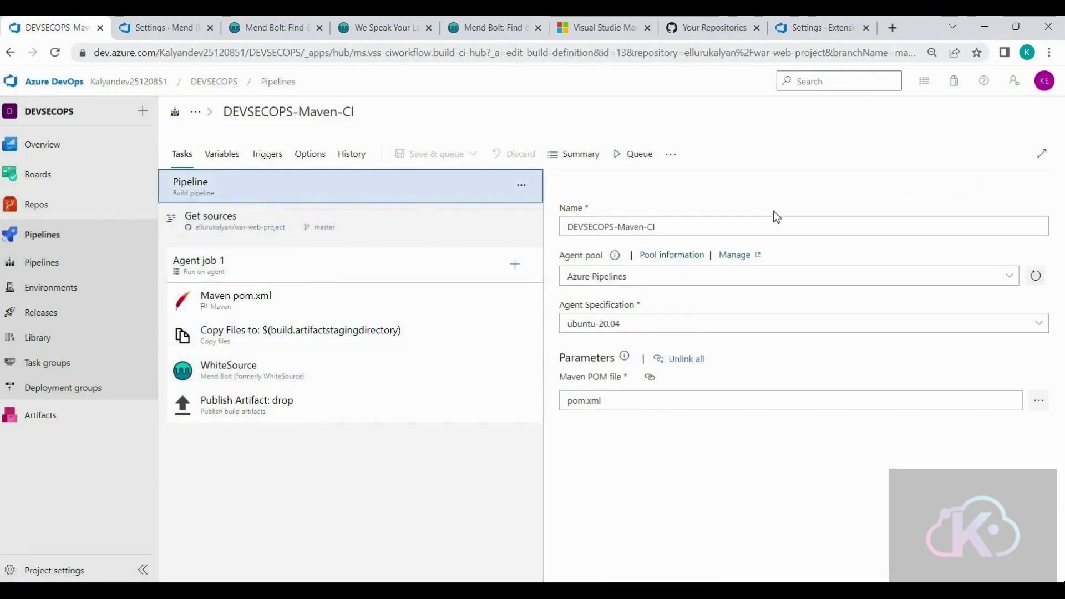
{"action": "left_click", "coordinate": [671, 228]}
{"action": "left_click_drag", "start_coordinate": [670, 228], "coordinate": [627, 229]}
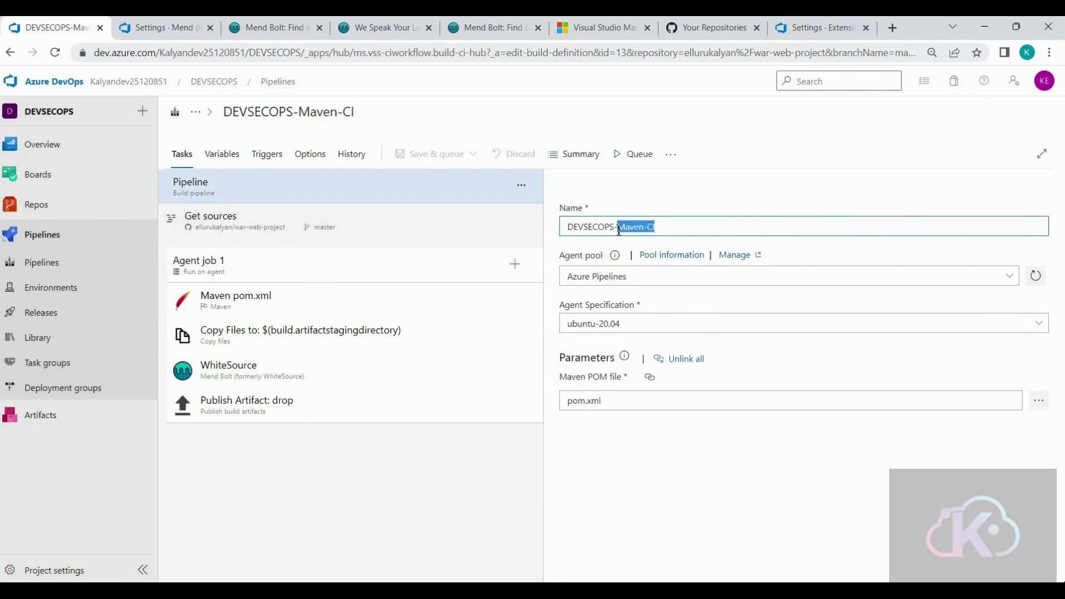
{"action": "type", "text": "Mend"}
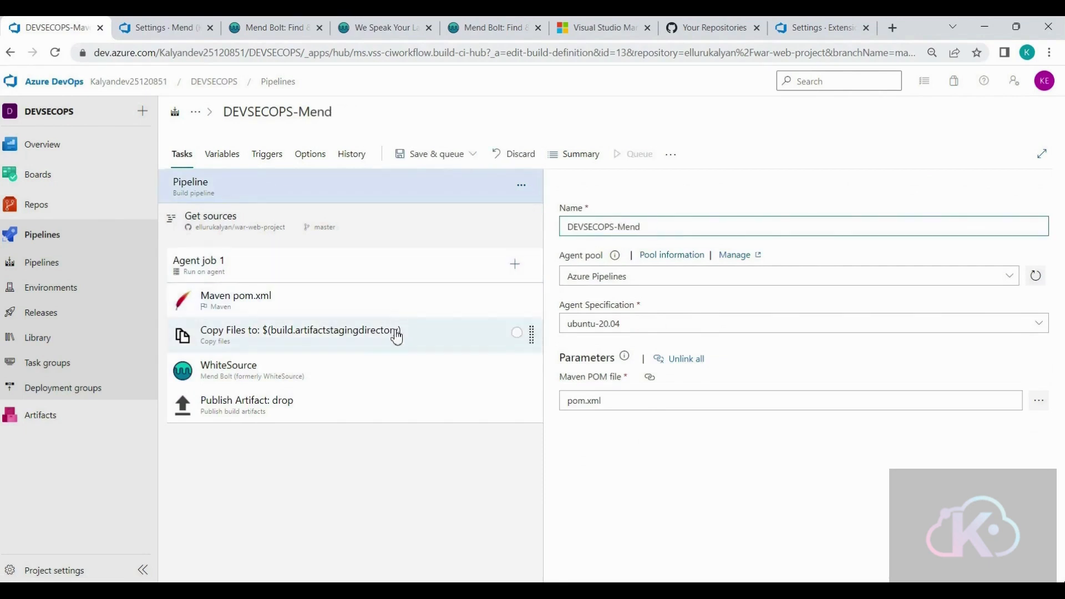
- Save and run the renamed pipeline on the master branch, leaving the WhiteSource task's project name empty
{"action": "left_click", "coordinate": [397, 371]}
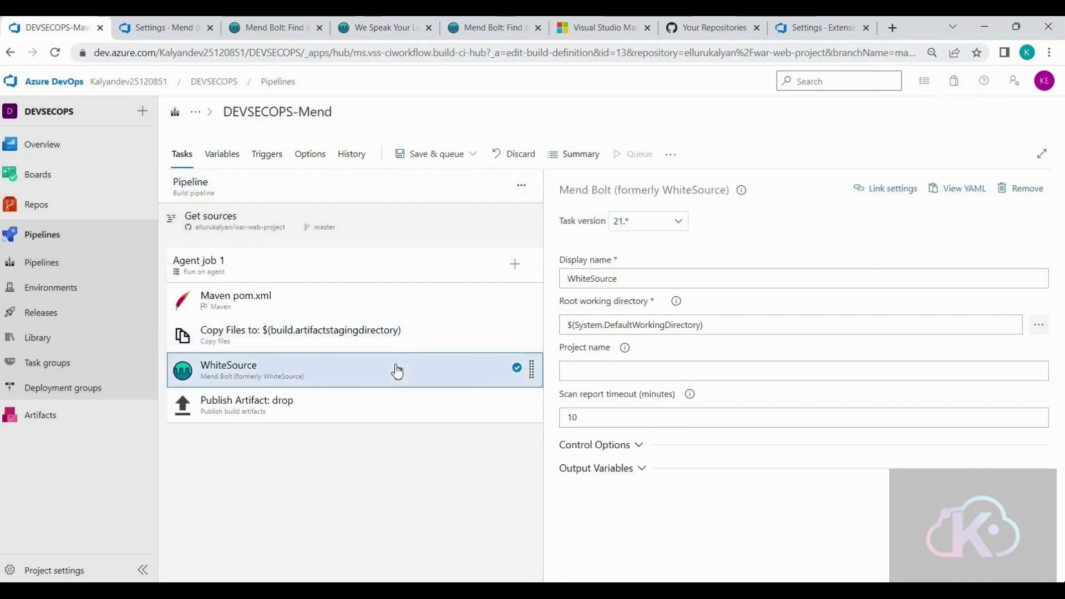
{"action": "left_click", "coordinate": [651, 373]}
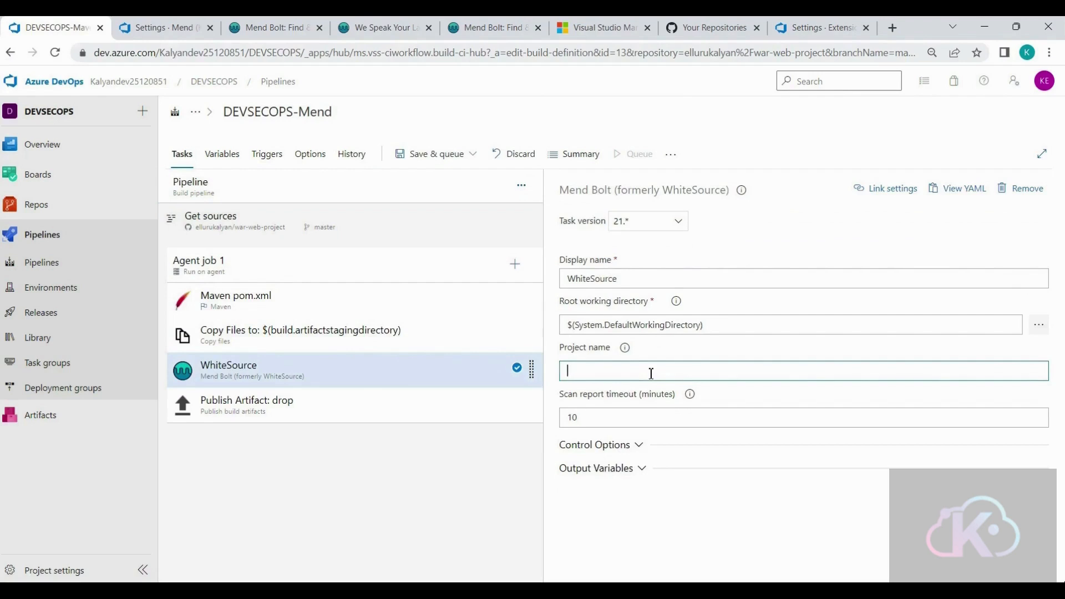
{"action": "left_click", "coordinate": [208, 483]}
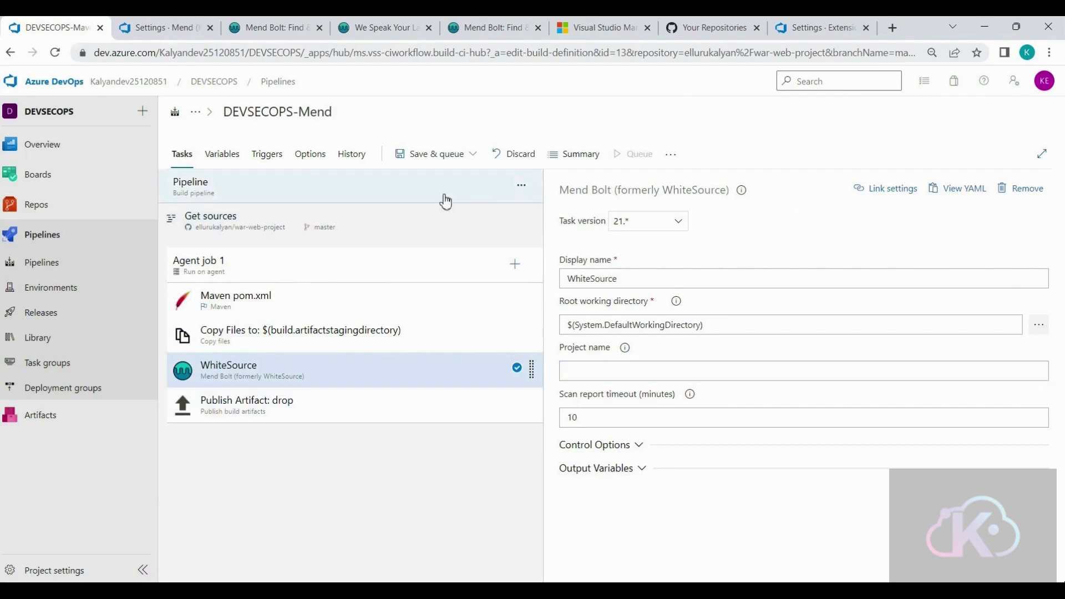
{"action": "left_click", "coordinate": [452, 155]}
{"action": "left_click", "coordinate": [451, 176]}
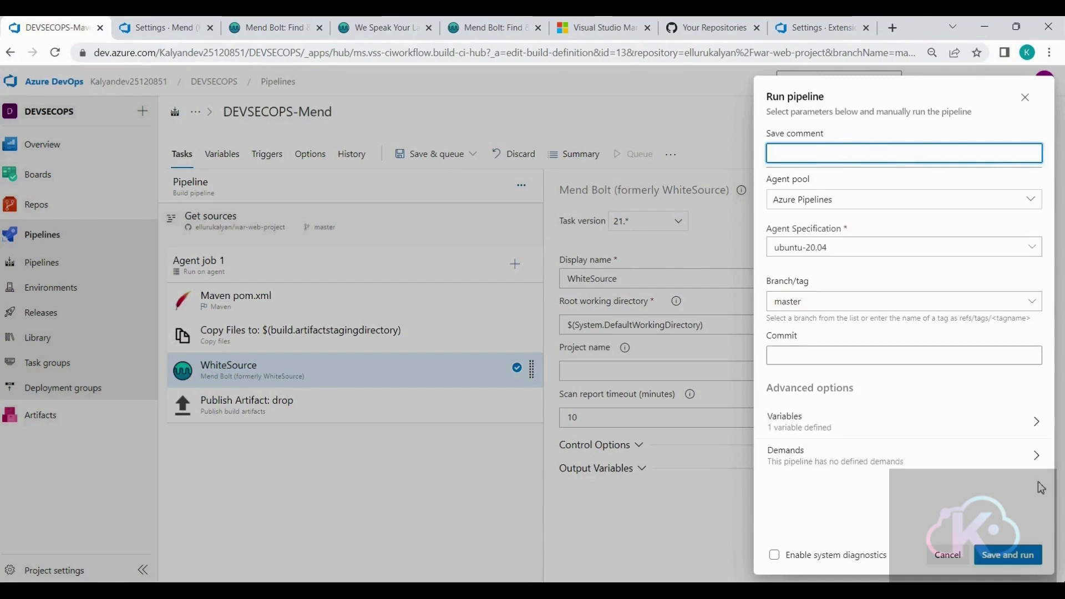
{"action": "left_click", "coordinate": [1020, 554]}
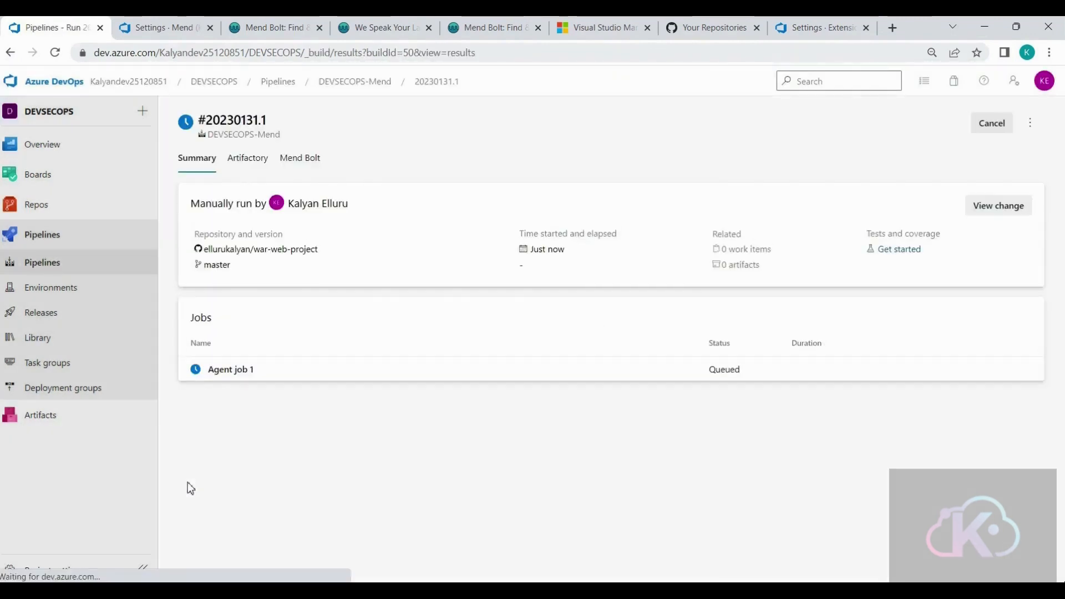
- Open Agent job 1 of the run and examine the WhiteSource task's log down to the scan summary
{"action": "left_click", "coordinate": [228, 371]}
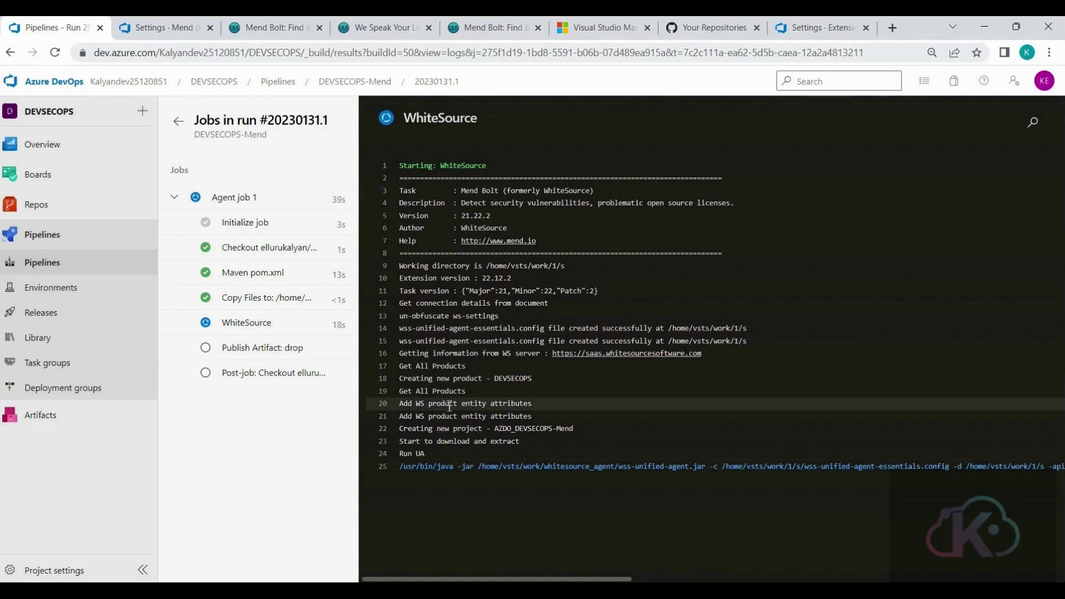
{"action": "left_click", "coordinate": [235, 326]}
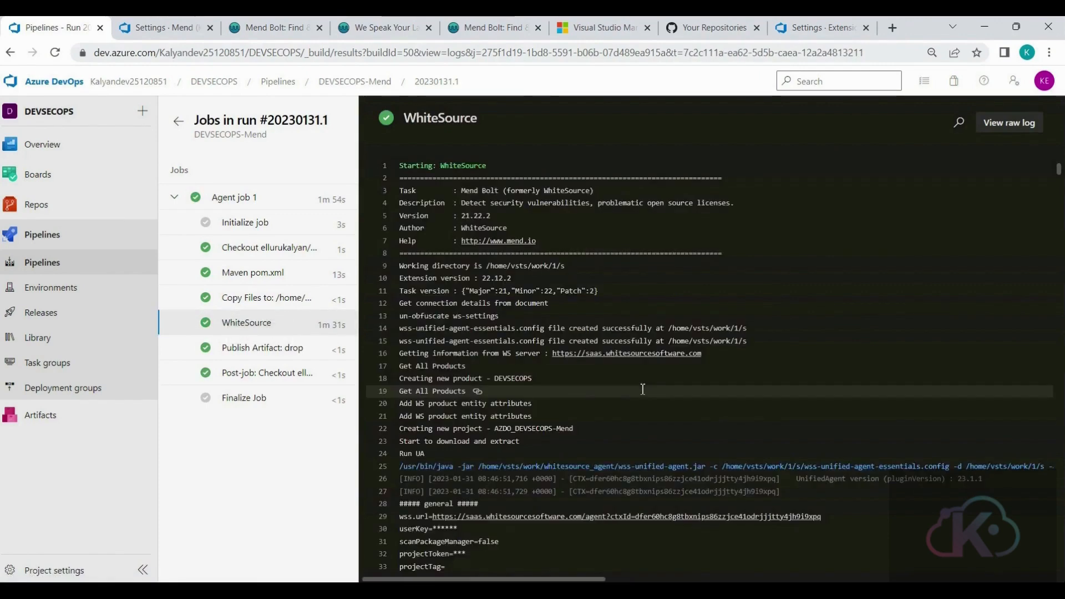
{"action": "scroll", "coordinate": [643, 390], "scroll_direction": "down", "scroll_amount": 20}
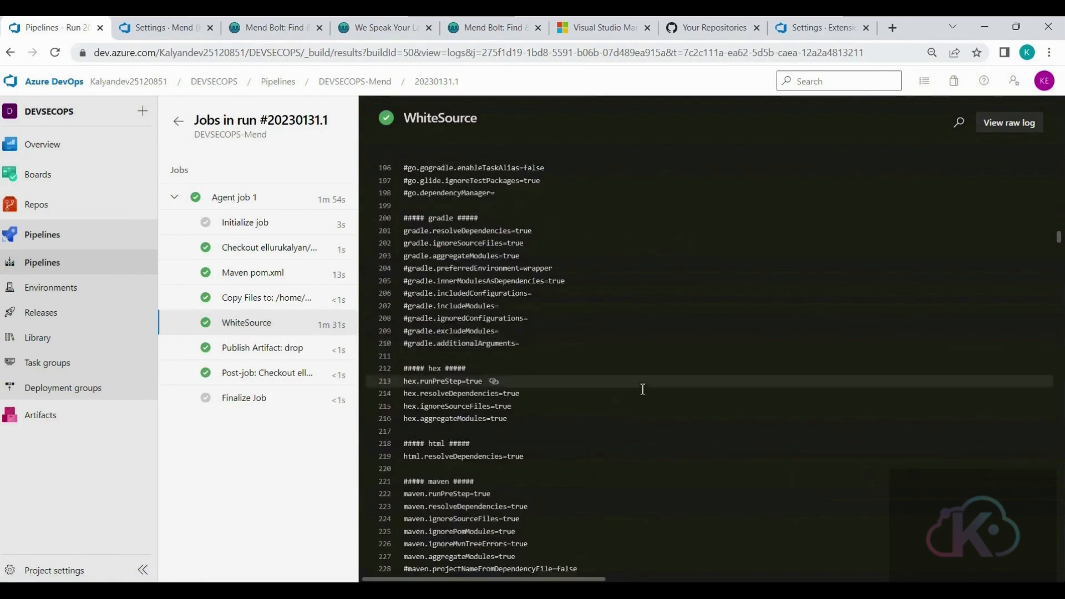
{"action": "scroll", "coordinate": [643, 390], "scroll_direction": "down", "scroll_amount": 20}
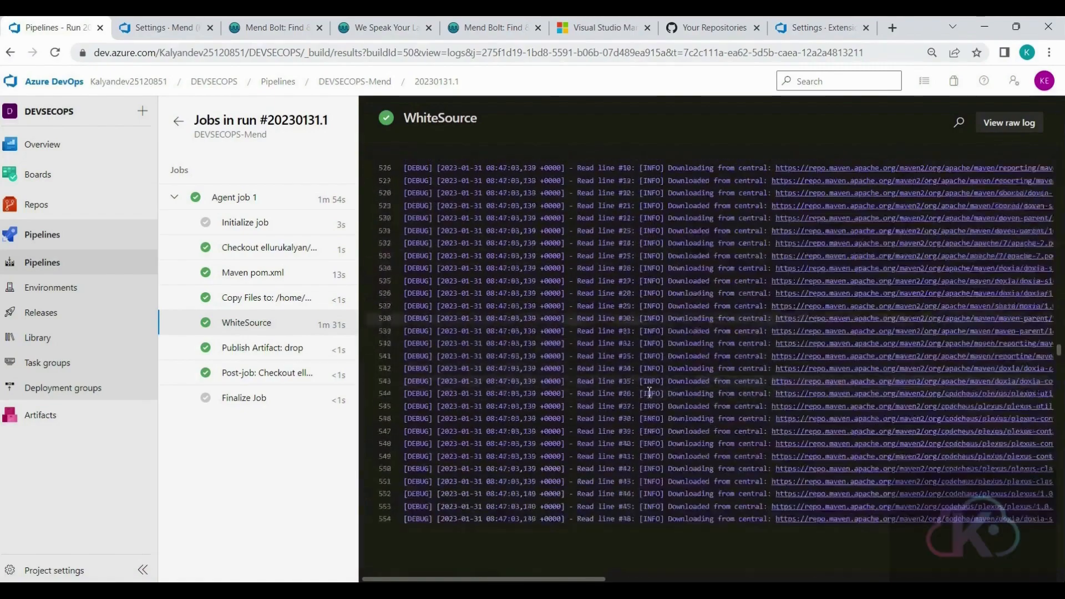
{"action": "scroll", "coordinate": [649, 390], "scroll_direction": "down", "scroll_amount": 20}
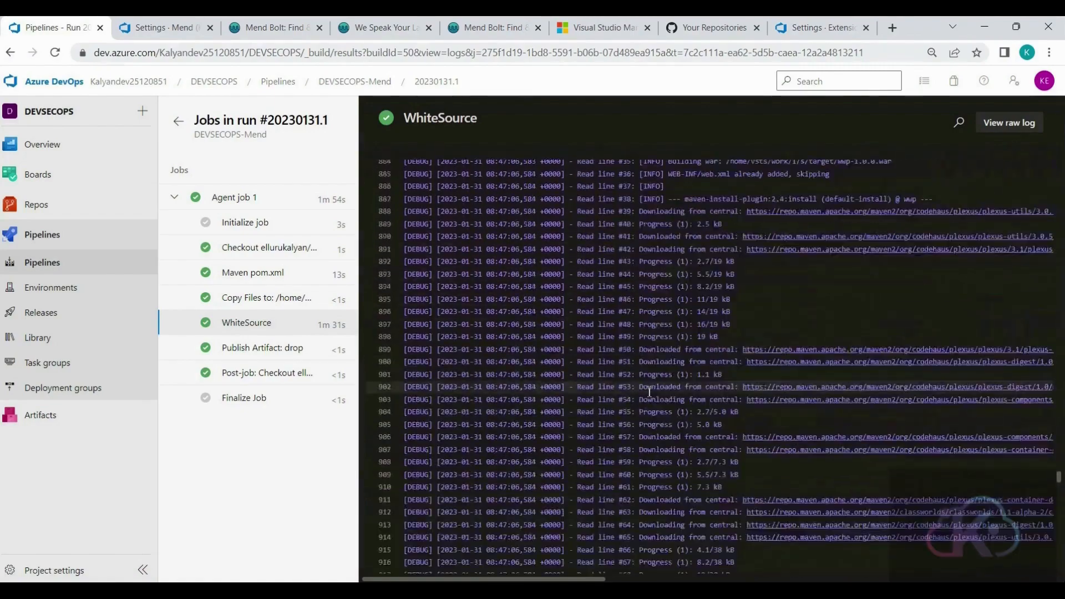
{"action": "scroll", "coordinate": [650, 391], "scroll_direction": "down", "scroll_amount": 20}
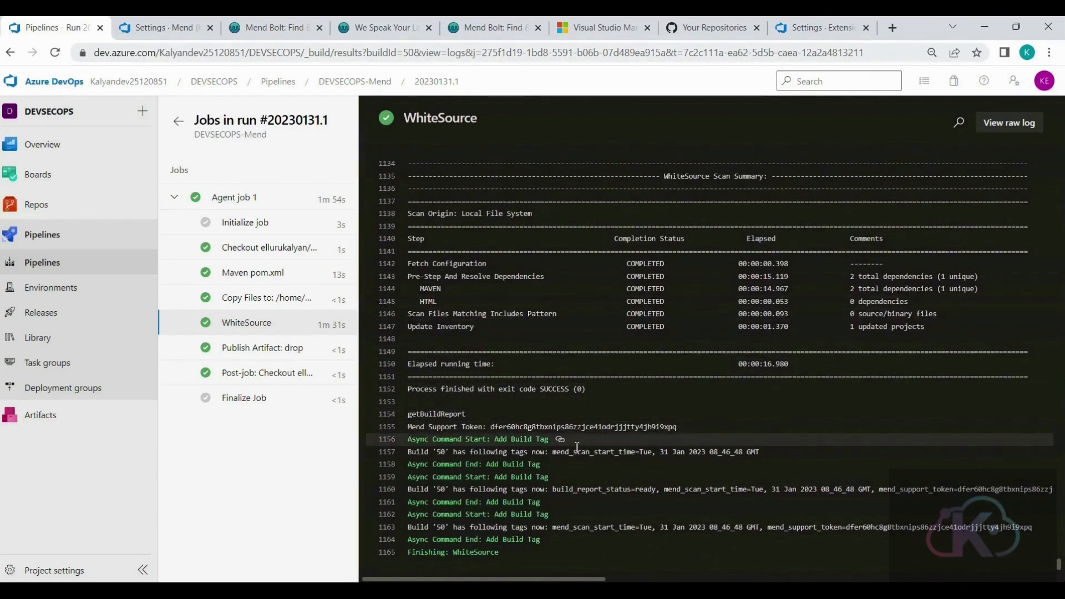
{"action": "scroll", "coordinate": [592, 450], "scroll_direction": "up", "scroll_amount": 1}
{"action": "scroll", "coordinate": [593, 451], "scroll_direction": "up", "scroll_amount": 5}
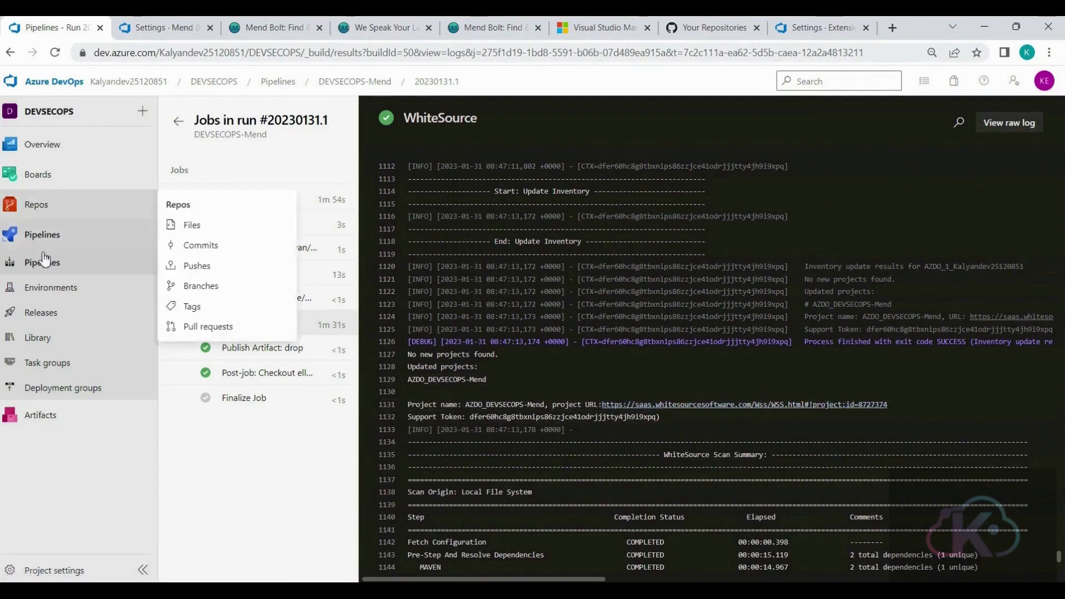
- Open the run's Mend Bolt report and examine the affected library and suggested fix version of each security vulnerability
{"action": "left_click", "coordinate": [179, 122]}
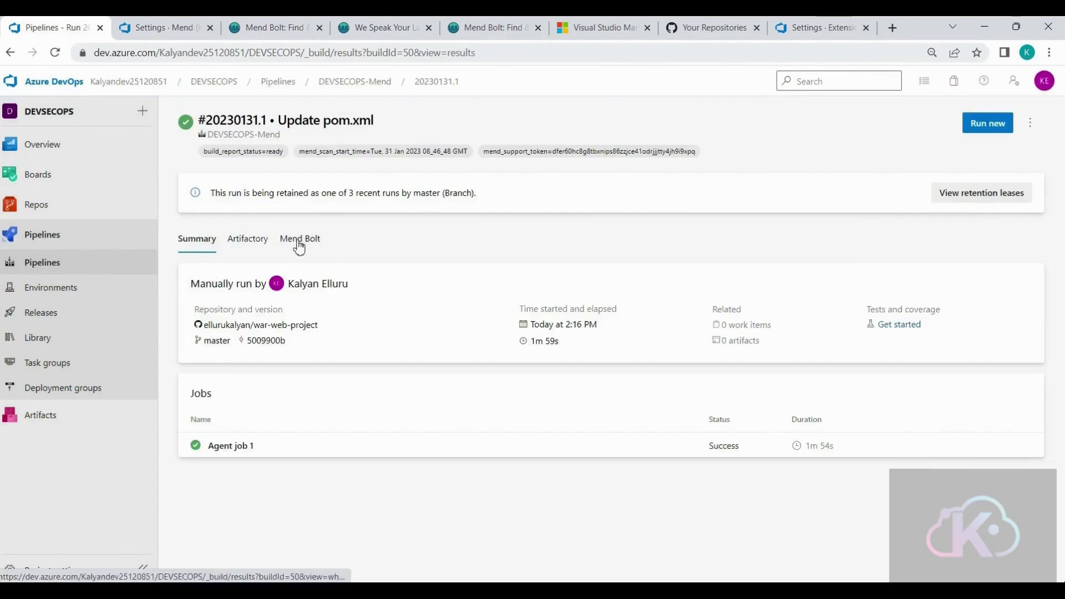
{"action": "left_click", "coordinate": [299, 241]}
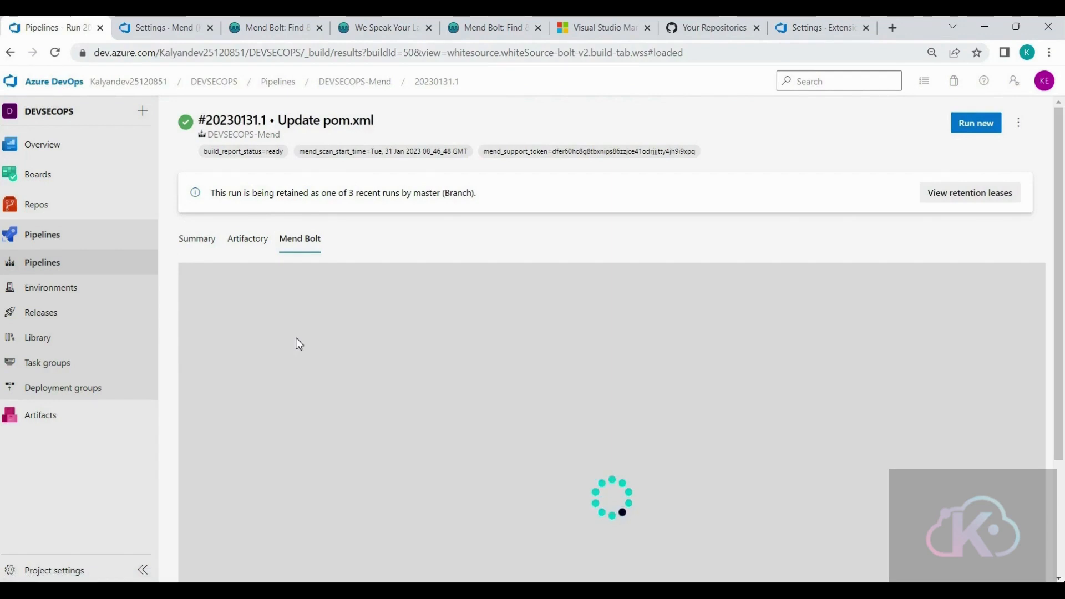
{"action": "scroll", "coordinate": [573, 452], "scroll_direction": "down", "scroll_amount": 1}
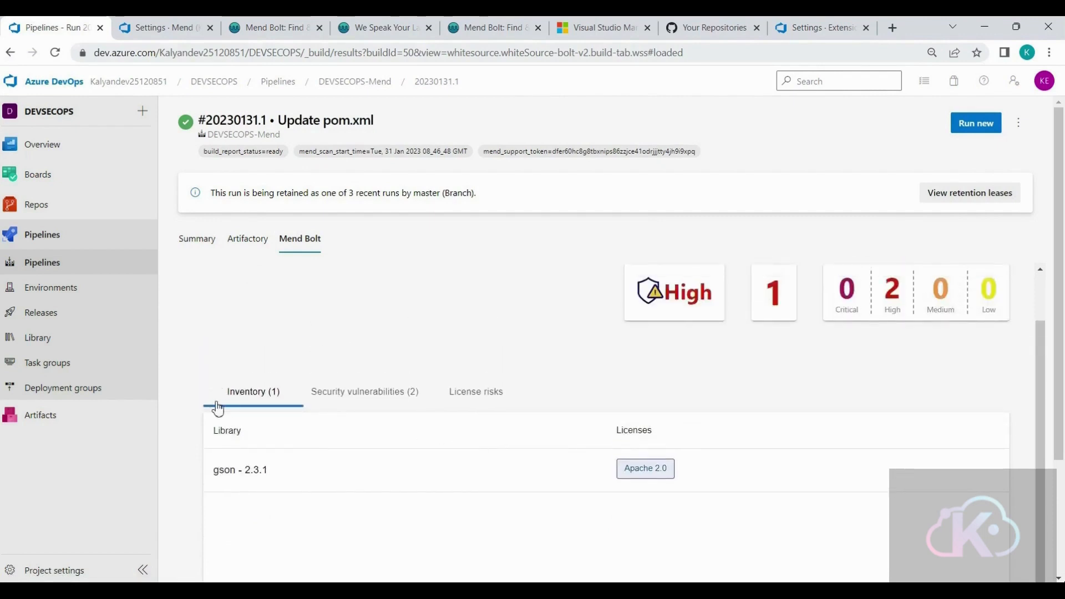
{"action": "left_click", "coordinate": [344, 395]}
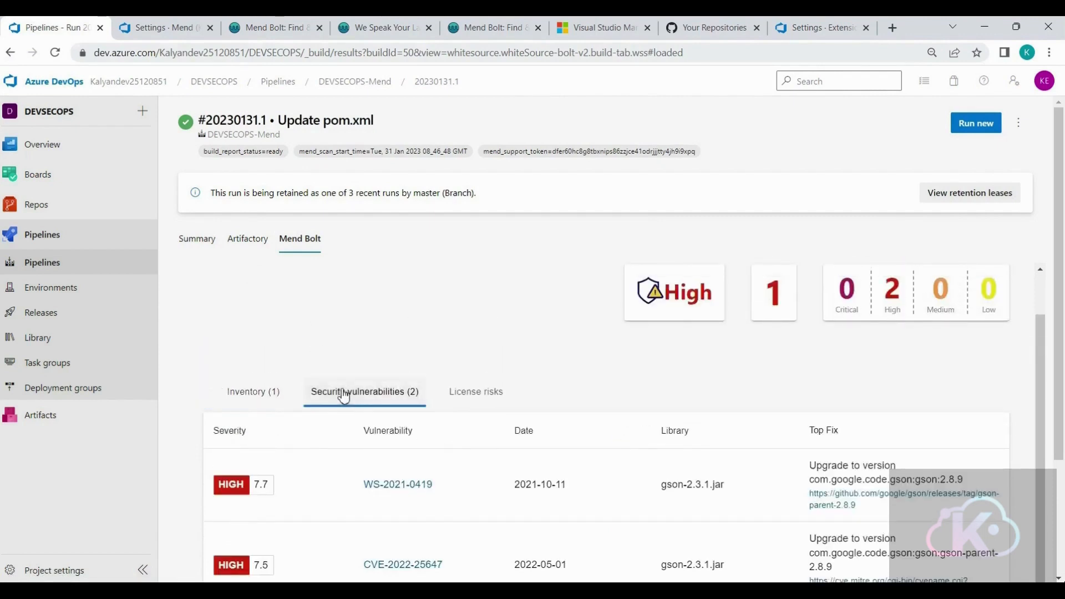
{"action": "scroll", "coordinate": [346, 397], "scroll_direction": "down", "scroll_amount": 1}
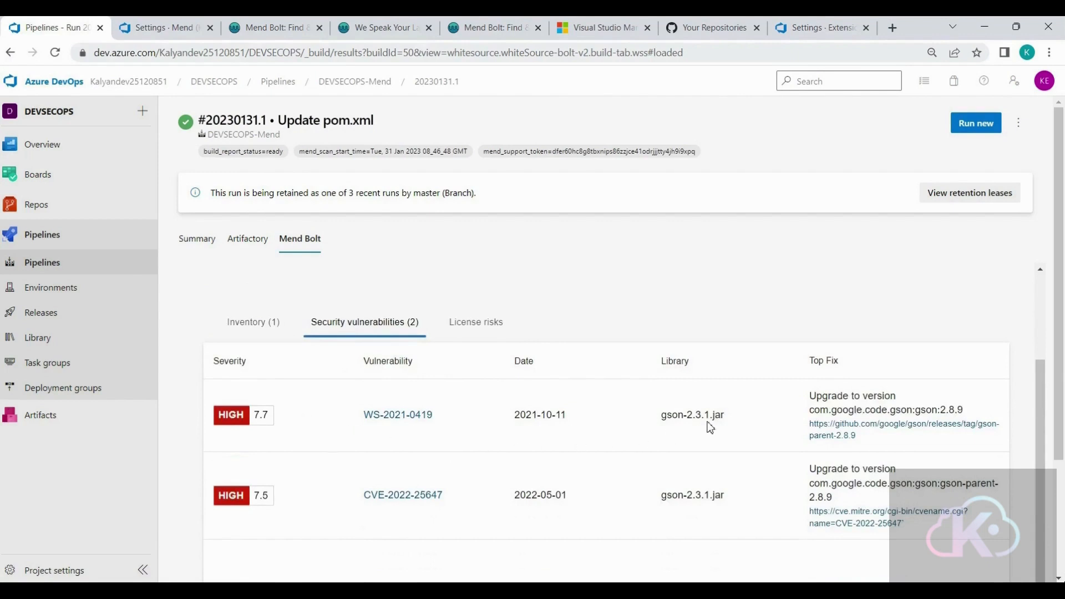
{"action": "left_click_drag", "start_coordinate": [720, 413], "coordinate": [672, 413]}
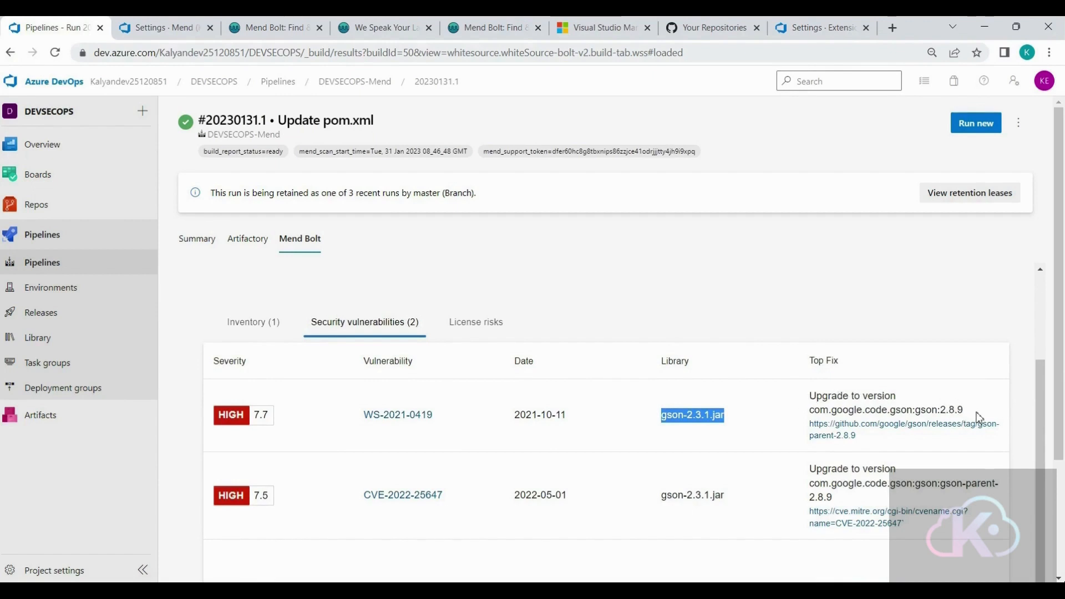
{"action": "left_click_drag", "start_coordinate": [971, 413], "coordinate": [943, 409]}
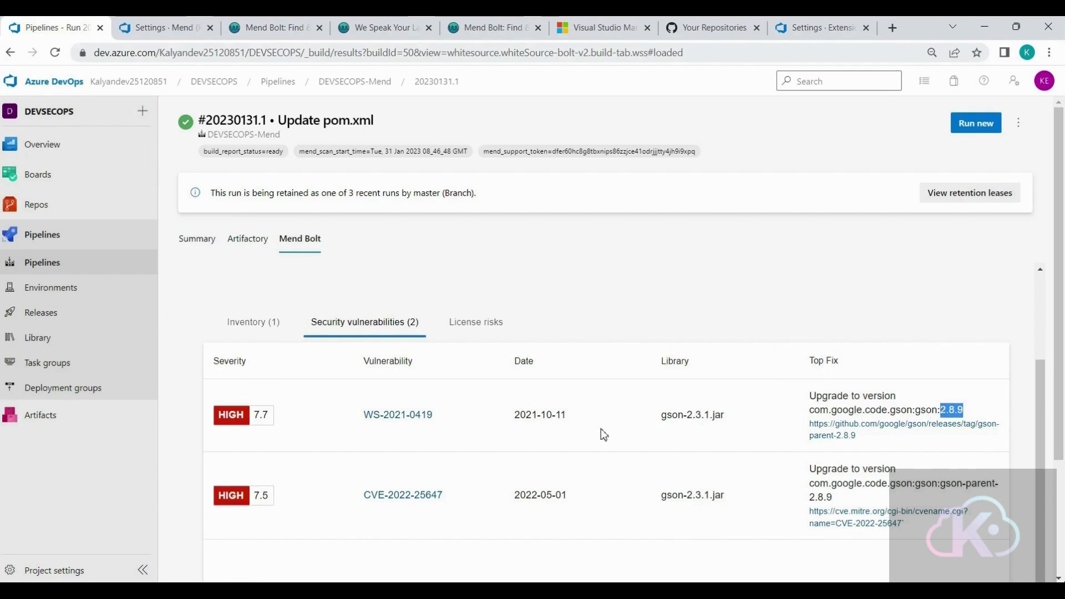
- Examine the license risks and license distribution charts in the Mend Bolt report
{"action": "left_click", "coordinate": [476, 333]}
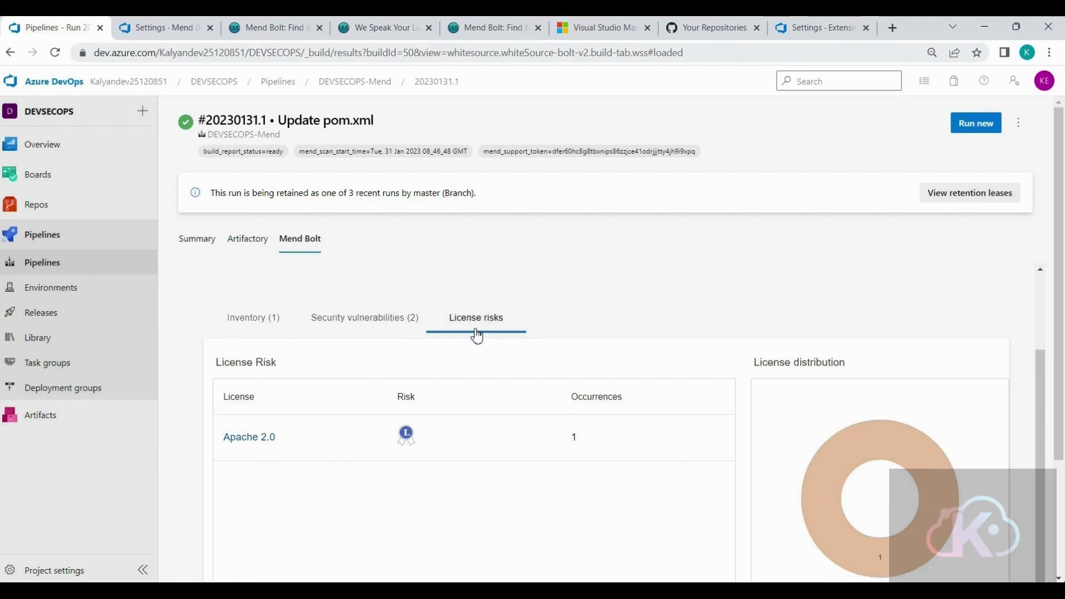
{"action": "scroll", "coordinate": [475, 332], "scroll_direction": "down", "scroll_amount": 6}
{"action": "scroll", "coordinate": [936, 491], "scroll_direction": "up", "scroll_amount": 3}
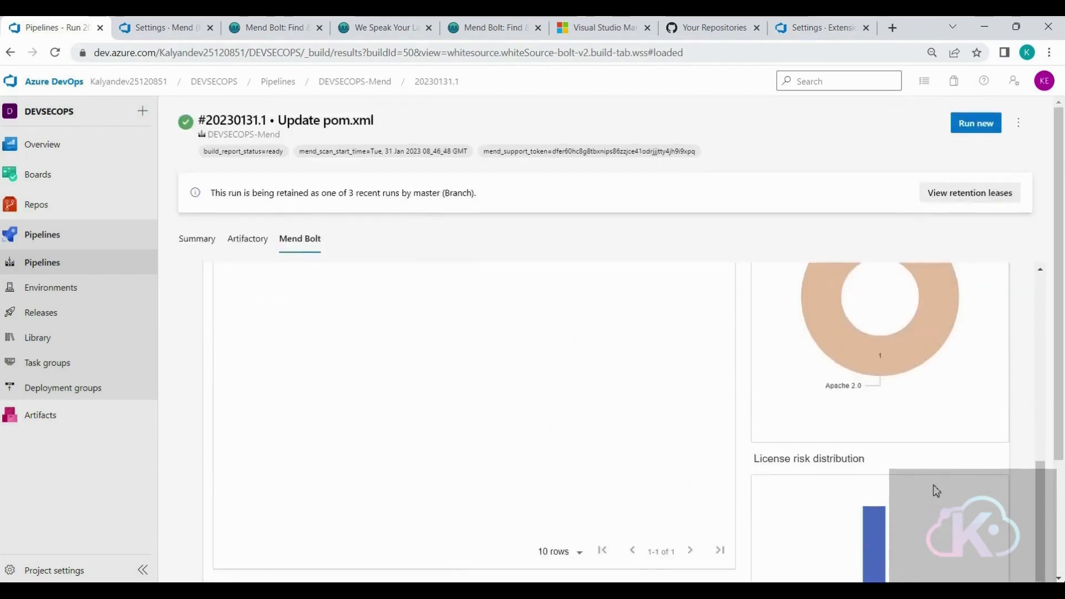
{"action": "scroll", "coordinate": [646, 443], "scroll_direction": "up", "scroll_amount": 6}
{"action": "scroll", "coordinate": [645, 444], "scroll_direction": "down", "scroll_amount": 3}
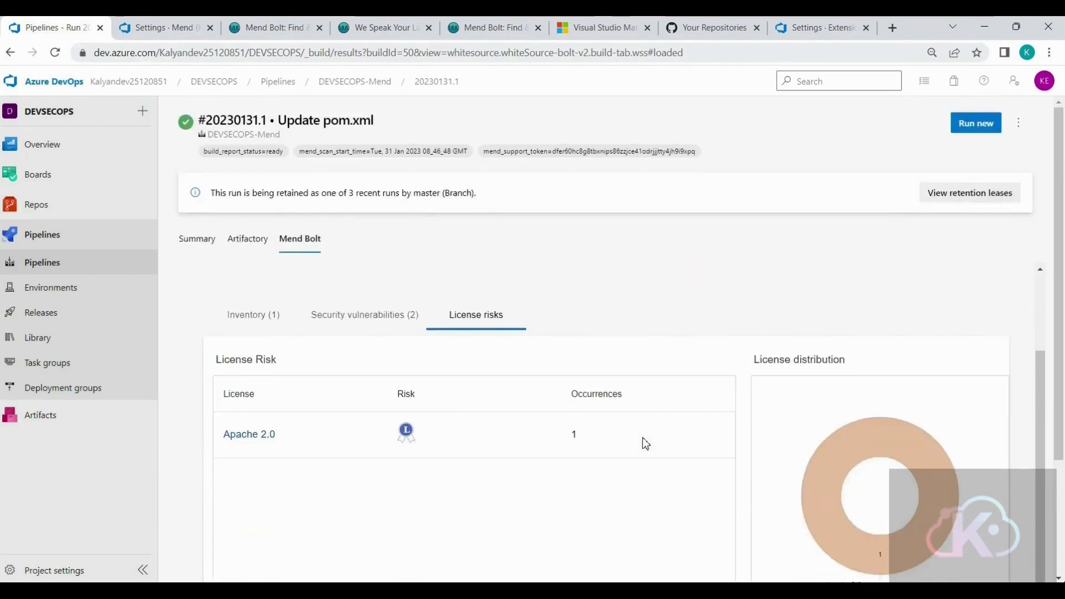
- Go back to the security vulnerabilities list and recheck the recommended upgrade version for the gson library
{"action": "left_click", "coordinate": [369, 318]}
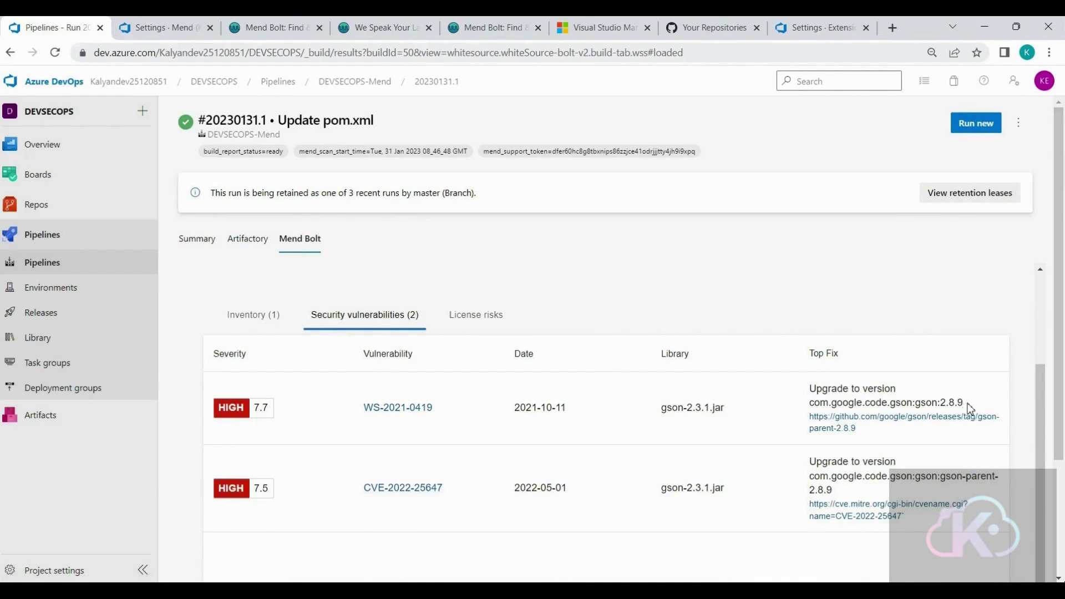
{"action": "left_click_drag", "start_coordinate": [968, 402], "coordinate": [941, 403]}
{"action": "left_click", "coordinate": [702, 413]}
- Switch to GitHub, open war-web-project's pom.xml and examine the artifact ID and version of the gson dependency
{"action": "left_click", "coordinate": [714, 32]}
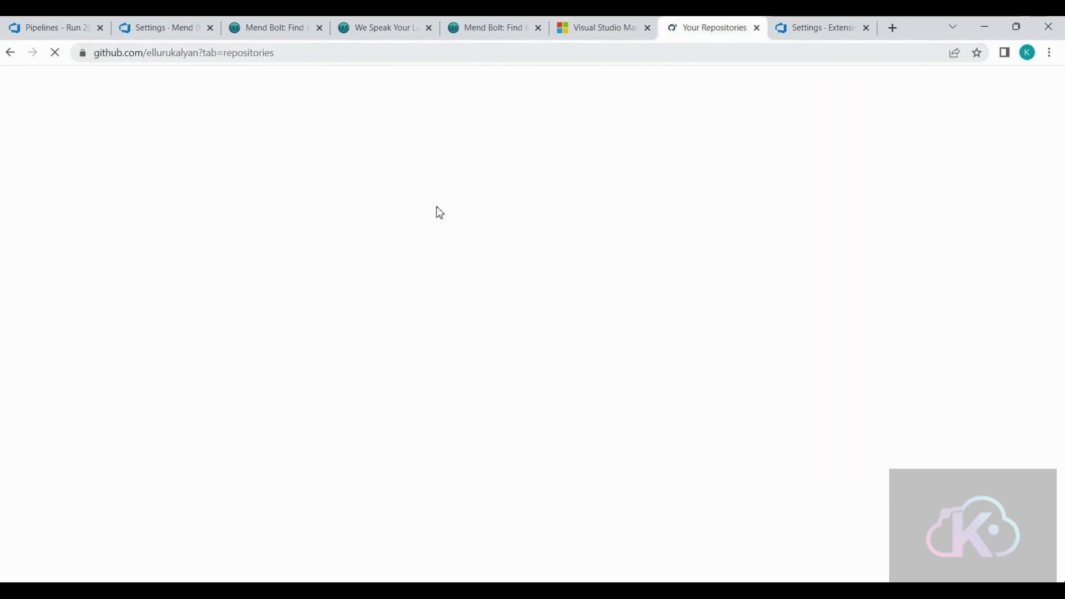
{"action": "left_click", "coordinate": [430, 180]}
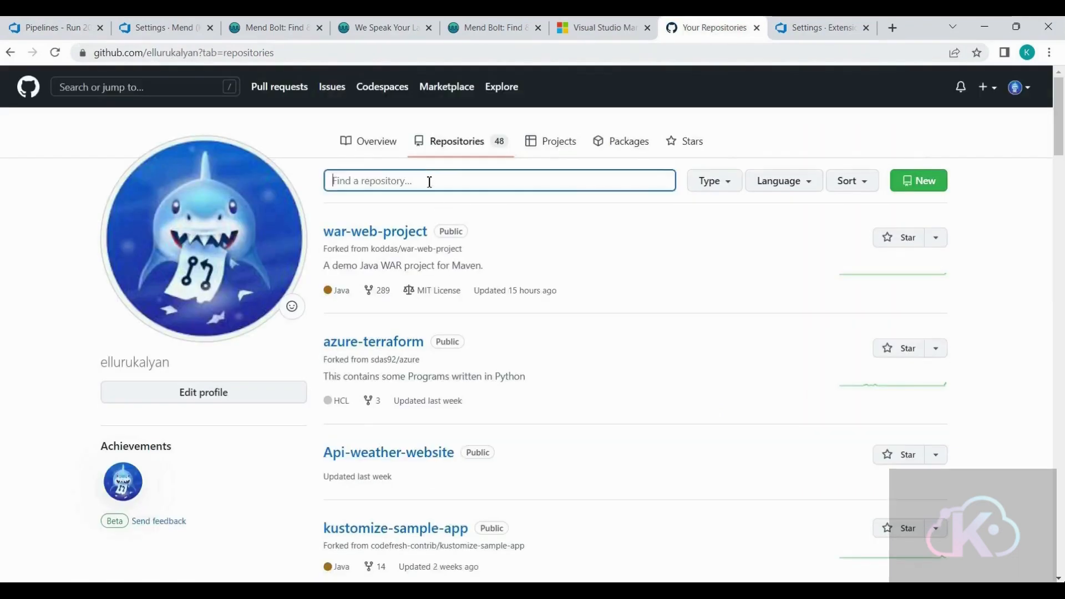
{"action": "left_click", "coordinate": [397, 232]}
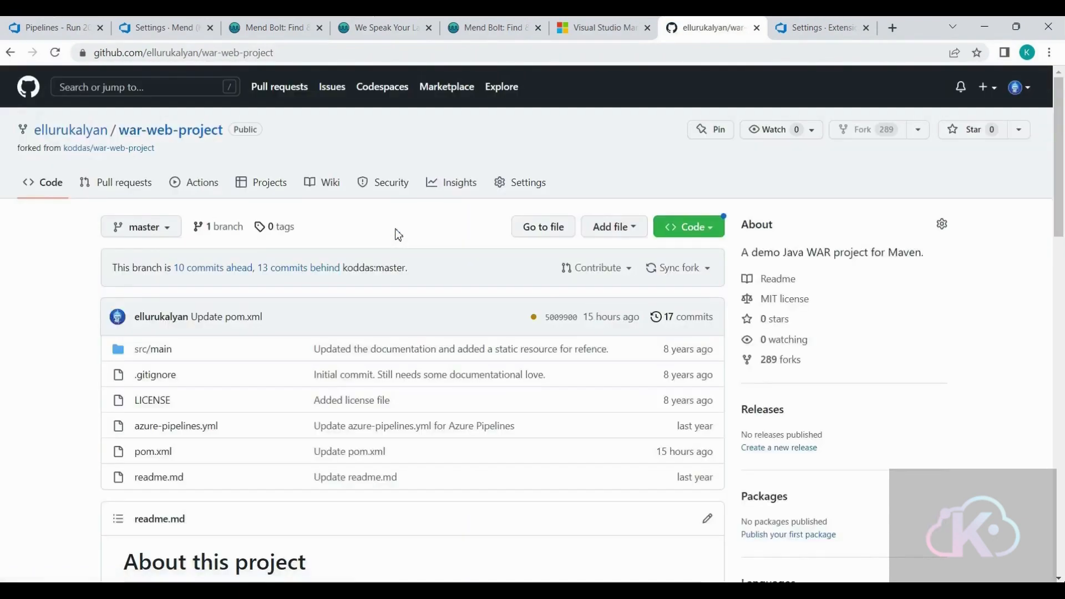
{"action": "left_click", "coordinate": [151, 453]}
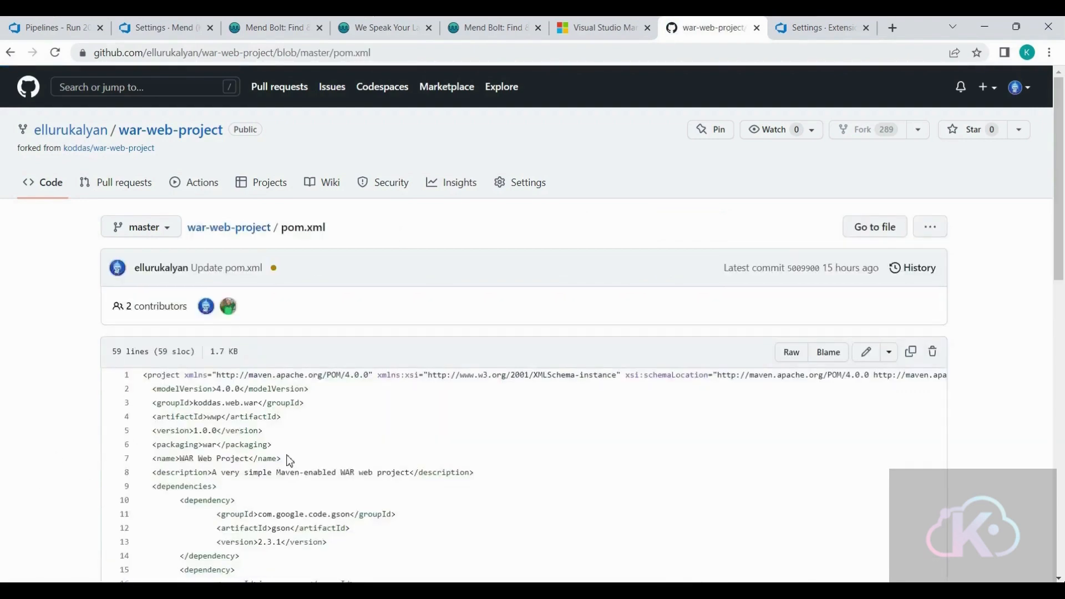
{"action": "scroll", "coordinate": [289, 461], "scroll_direction": "down", "scroll_amount": 3}
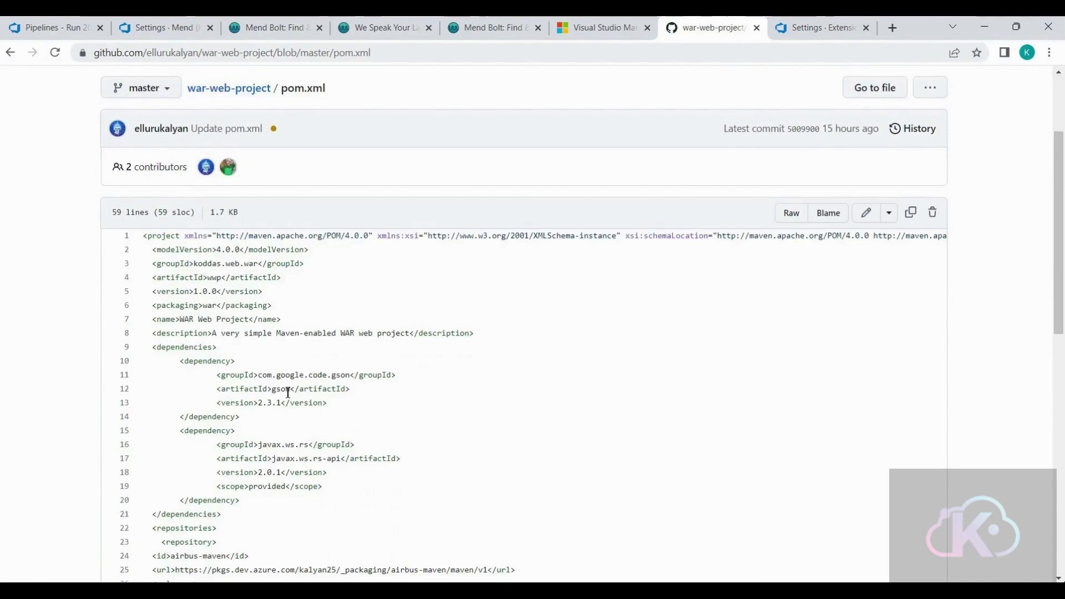
{"action": "double_click", "coordinate": [288, 391]}
{"action": "left_click_drag", "start_coordinate": [260, 403], "coordinate": [283, 403]}
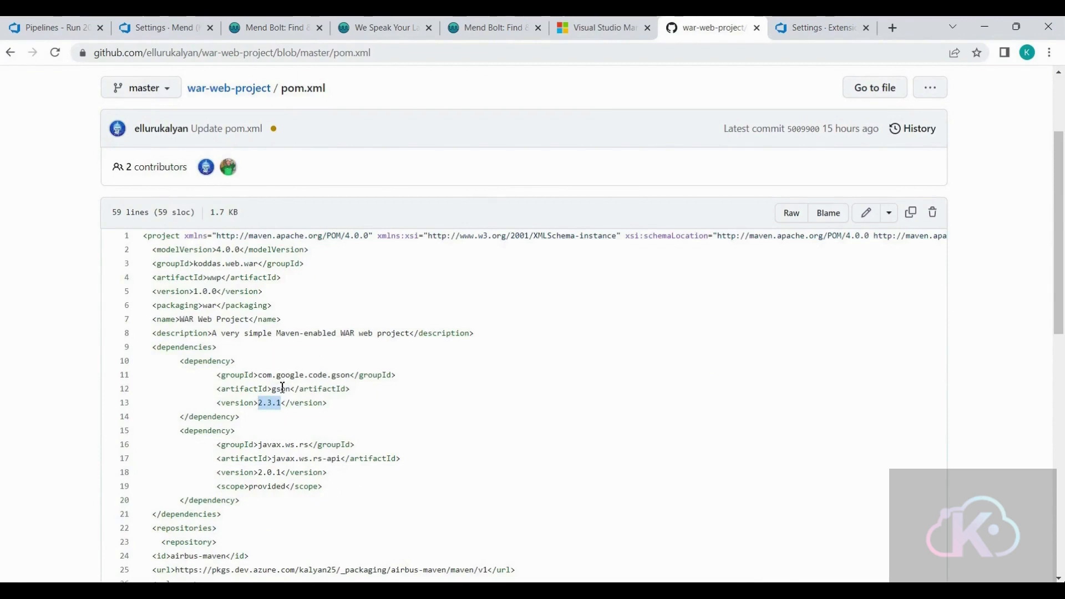
{"action": "left_click", "coordinate": [283, 393]}
{"action": "double_click", "coordinate": [283, 394]}
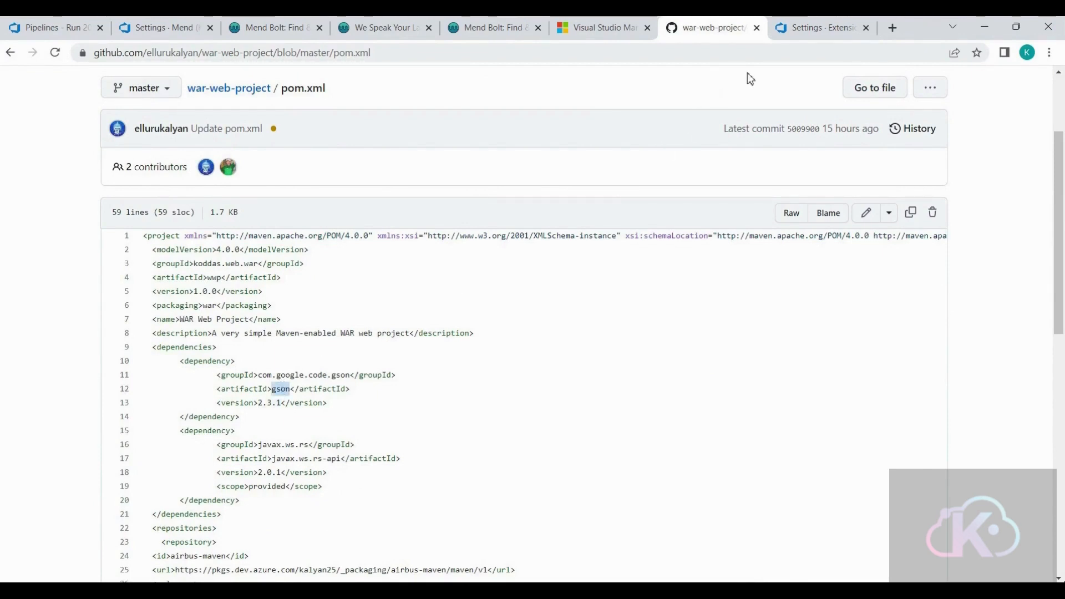
- Search the web for "maven repository gson" in a new tab and open the com.google.code.gson artifact page on MVN Repository
{"action": "left_click", "coordinate": [888, 29]}
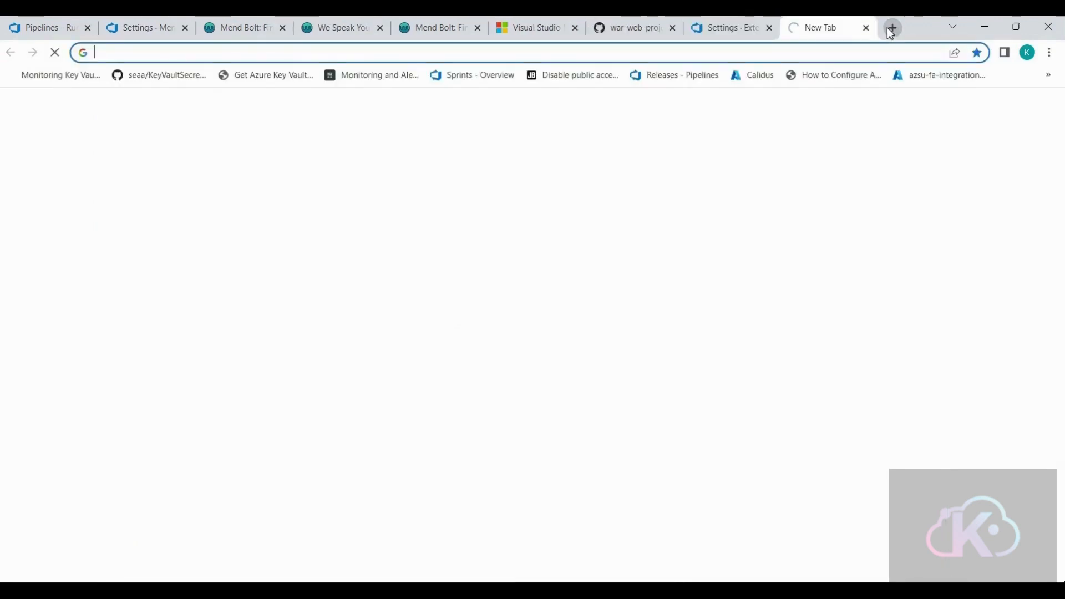
{"action": "type", "text": "maven"}
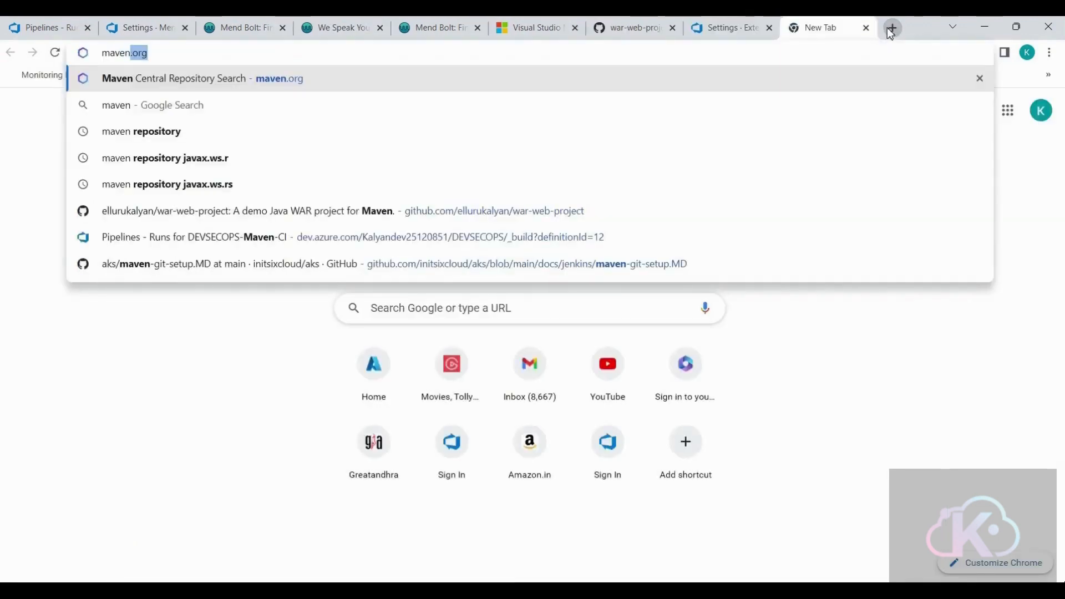
{"action": "type", "text": " rep"}
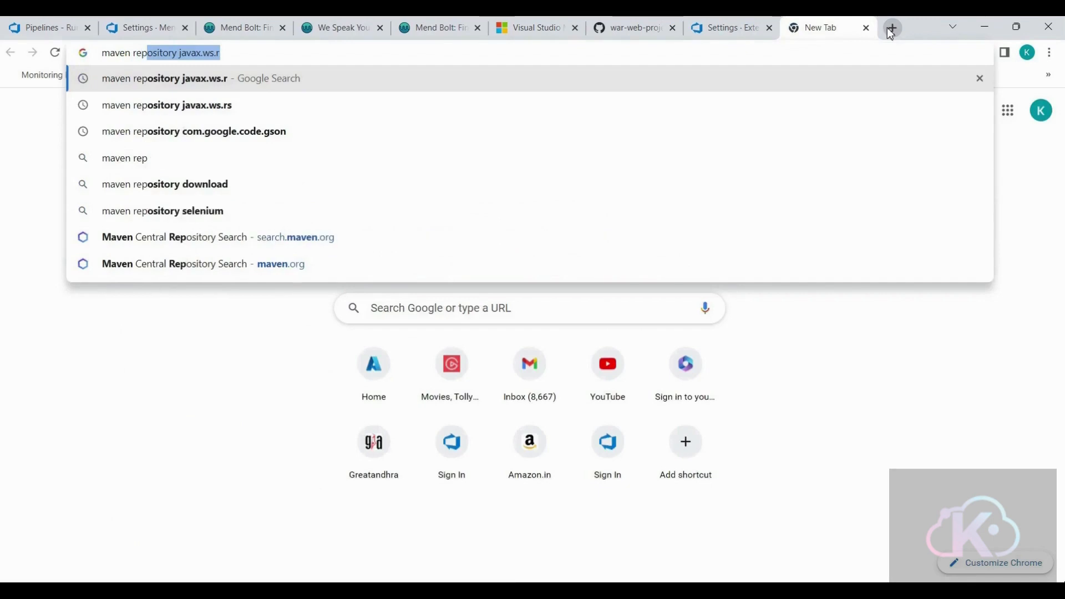
{"action": "type", "text": "osi"}
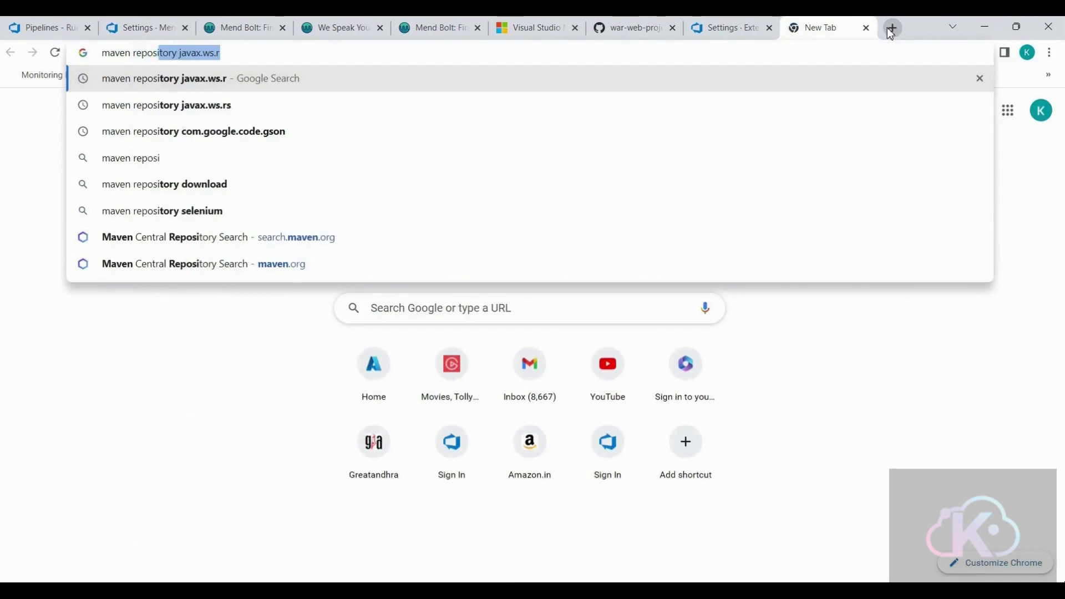
{"action": "type", "text": "tory gson"}
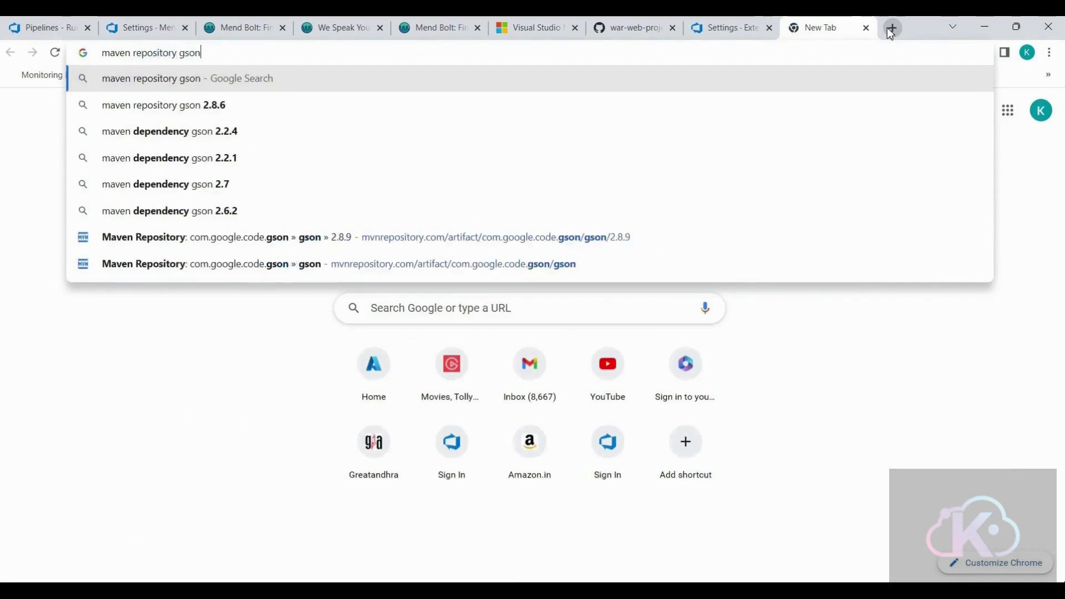
{"action": "key", "text": "Return"}
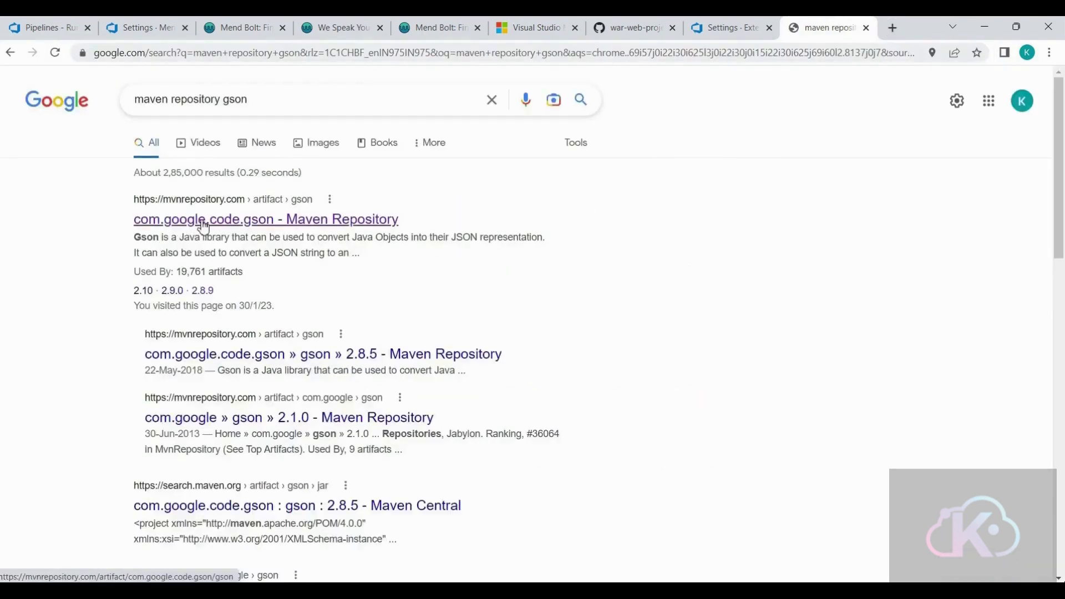
{"action": "left_click", "coordinate": [231, 225]}
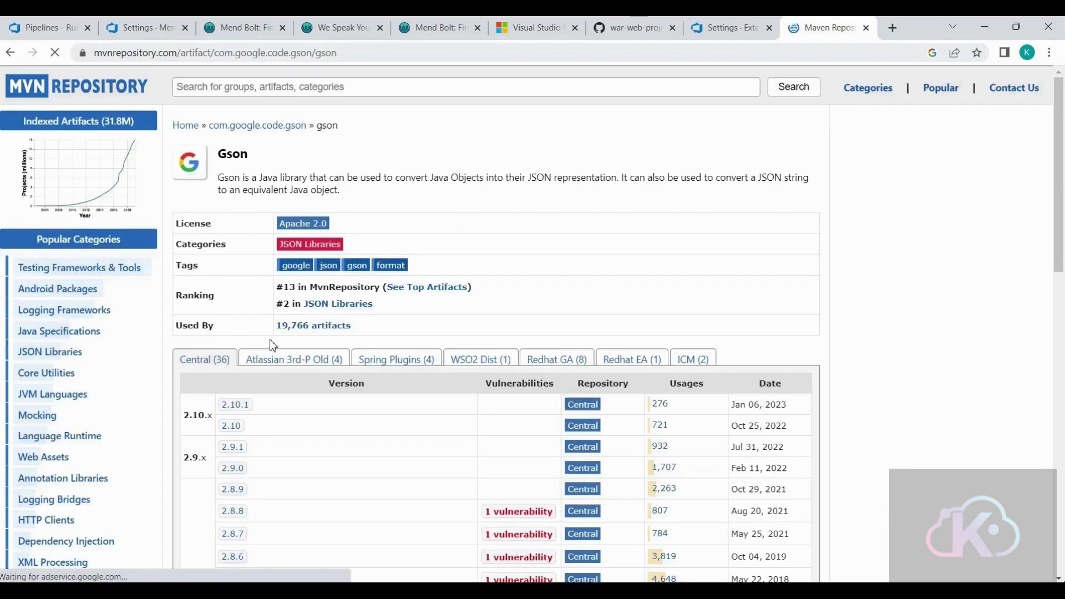
- Examine the vulnerabilities listed per Gson version and compare them with the fix version suggested in the Mend Bolt report
{"action": "scroll", "coordinate": [308, 414], "scroll_direction": "down", "scroll_amount": 6}
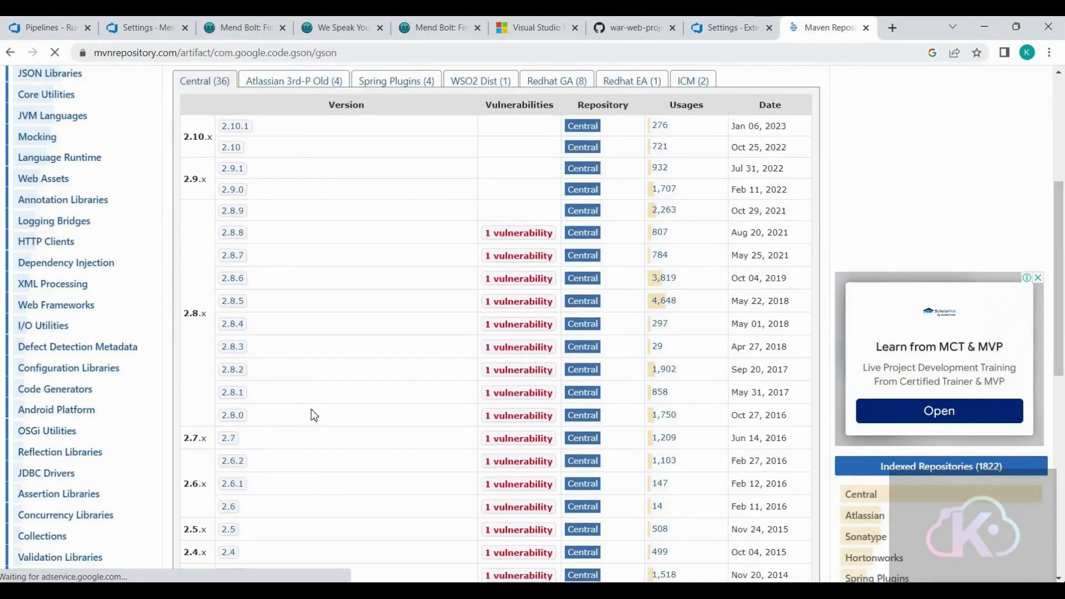
{"action": "scroll", "coordinate": [313, 415], "scroll_direction": "down", "scroll_amount": 3}
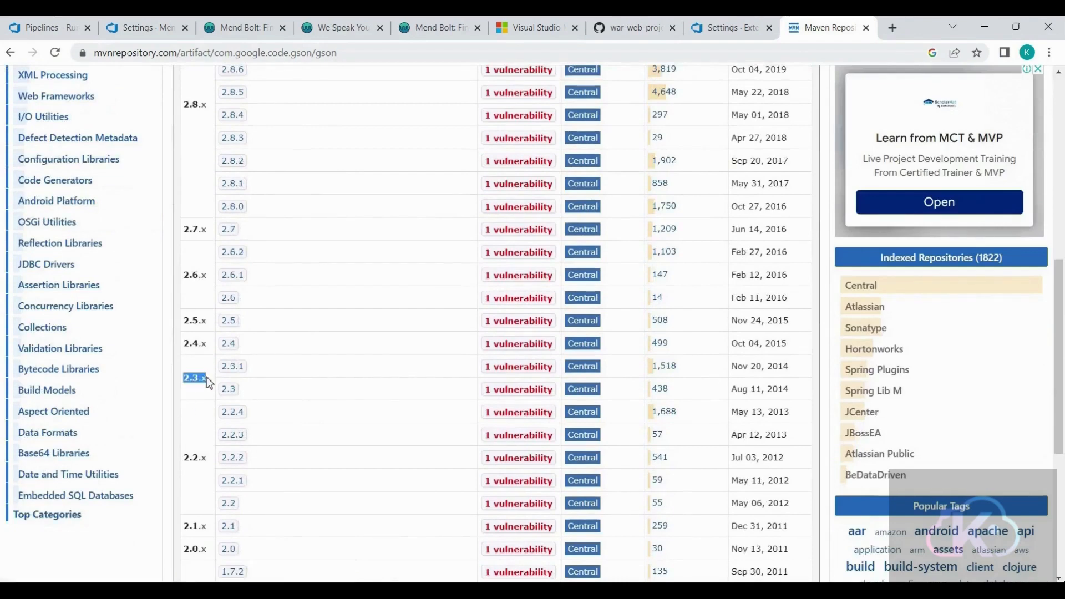
{"action": "scroll", "coordinate": [208, 377], "scroll_direction": "up", "scroll_amount": 5}
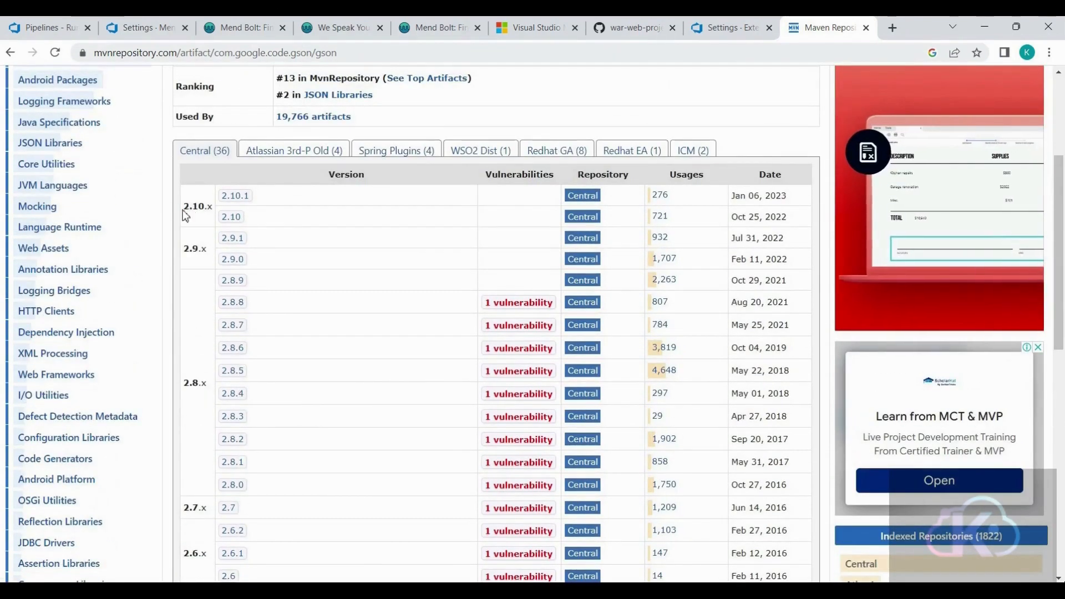
{"action": "left_click_drag", "start_coordinate": [184, 207], "coordinate": [212, 207]}
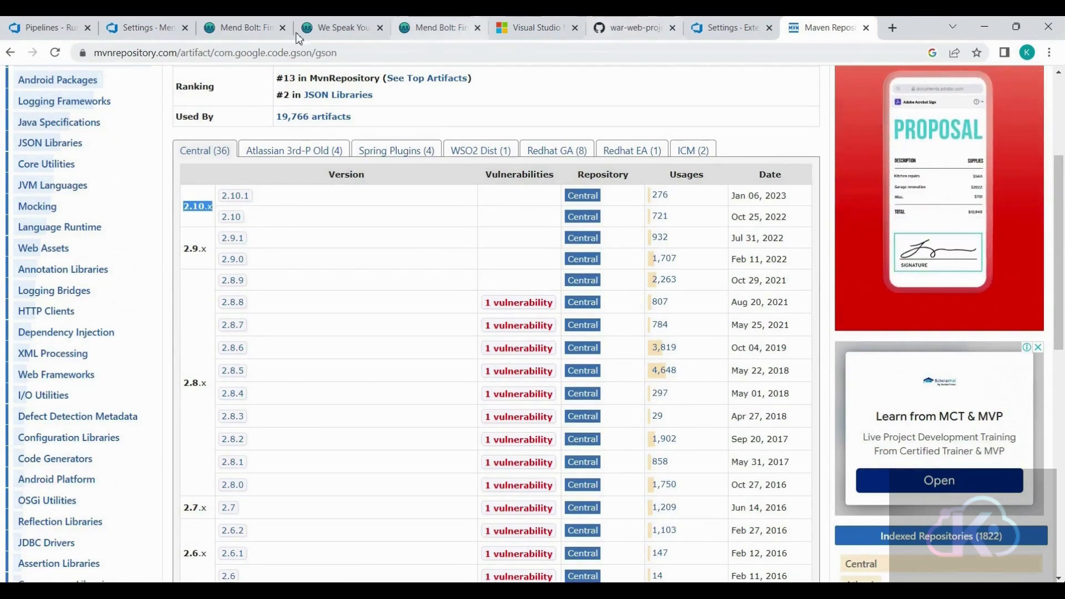
{"action": "left_click", "coordinate": [45, 30]}
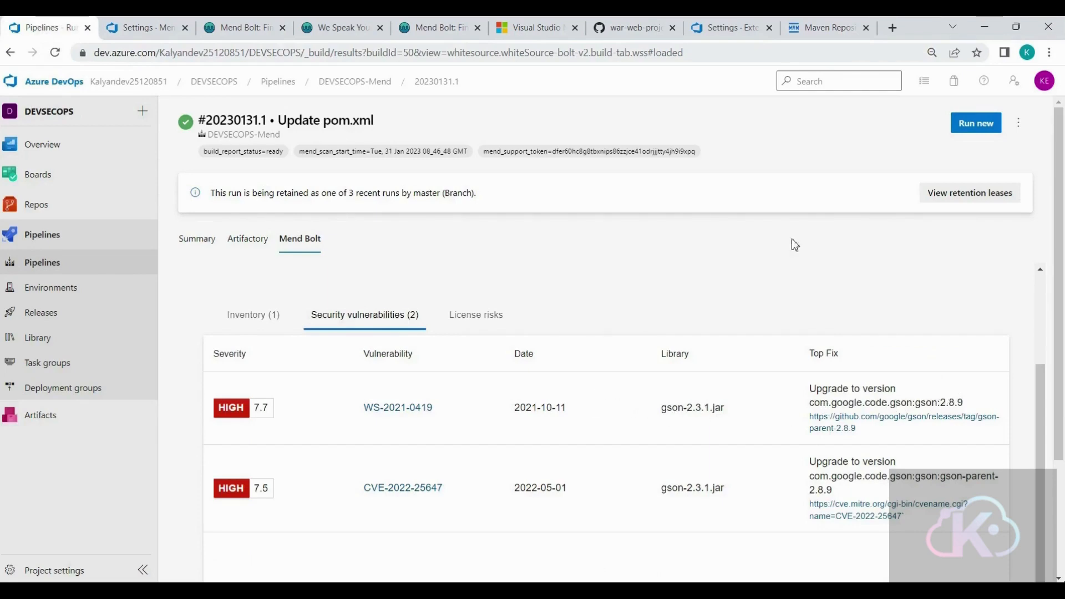
{"action": "left_click", "coordinate": [821, 34]}
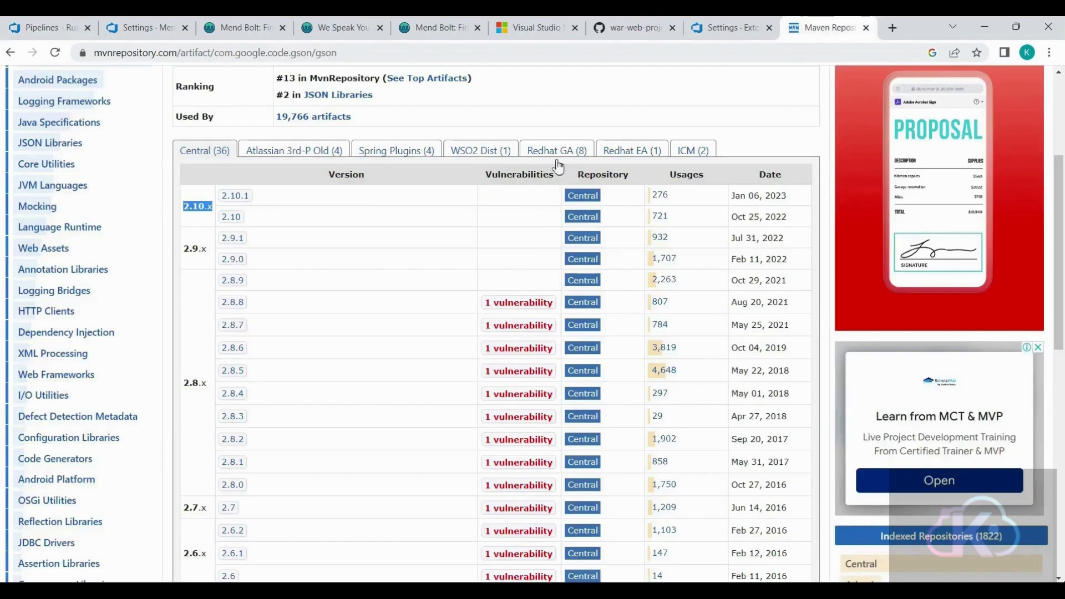
- Open Gson version 2.8.9 and copy its Maven dependency declaration
{"action": "left_click", "coordinate": [233, 281]}
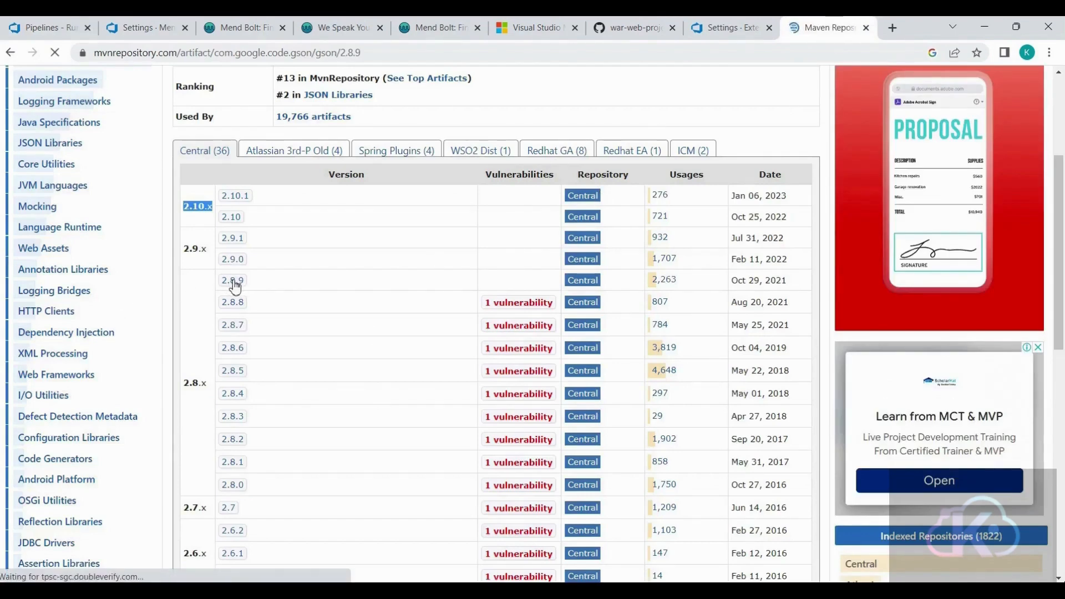
{"action": "scroll", "coordinate": [251, 309], "scroll_direction": "down", "scroll_amount": 5}
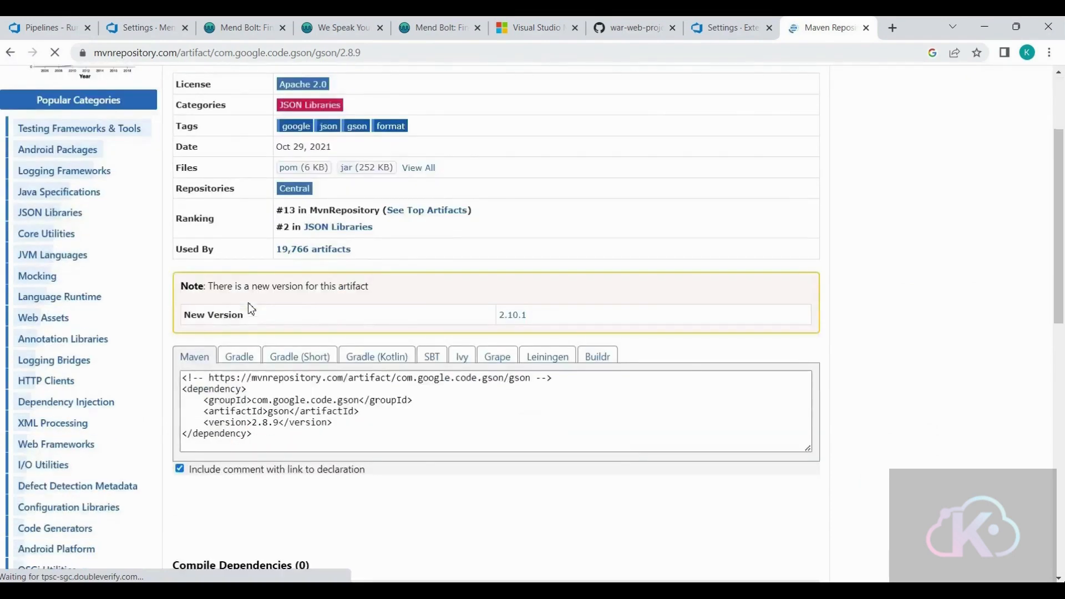
{"action": "scroll", "coordinate": [235, 313], "scroll_direction": "up", "scroll_amount": 1}
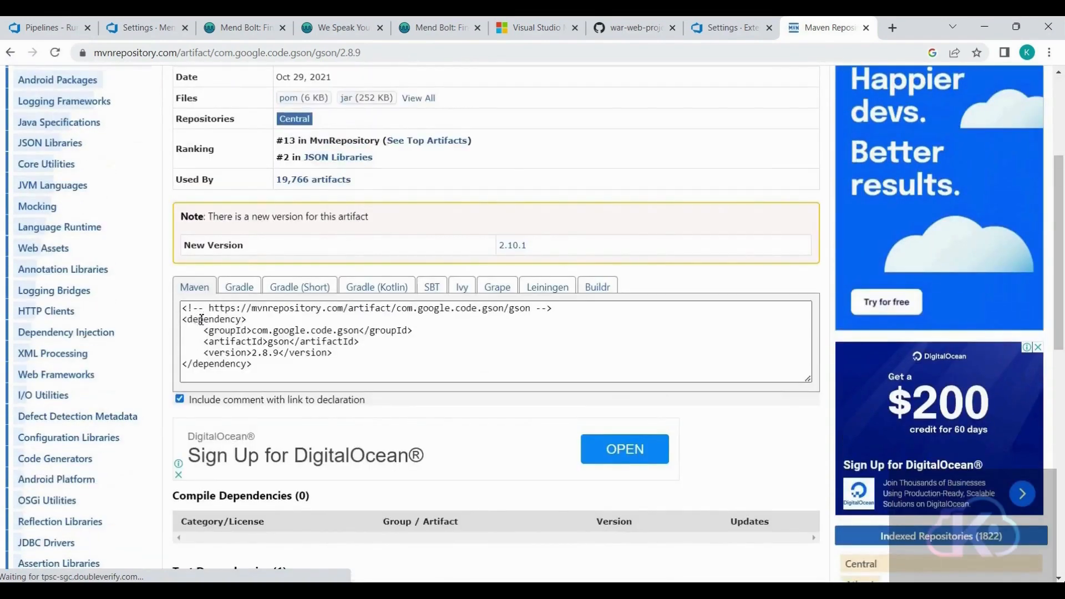
{"action": "left_click", "coordinate": [229, 325]}
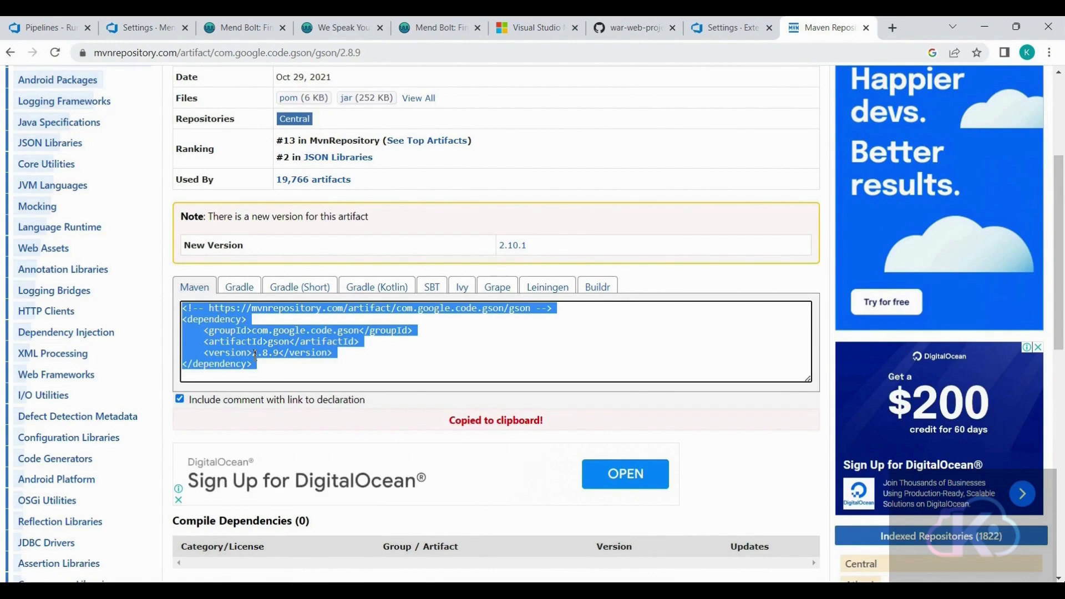
- Set the gson dependency's version to 2.8.9 in war-web-project's pom.xml on GitHub and commit directly to the master branch
{"action": "left_click", "coordinate": [638, 33]}
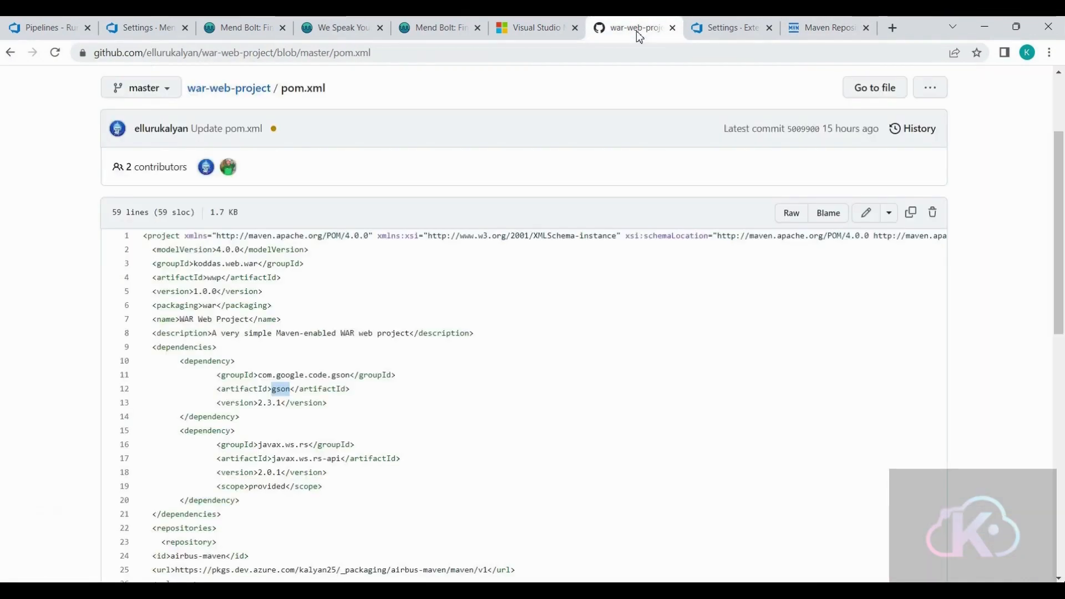
{"action": "left_click", "coordinate": [867, 214]}
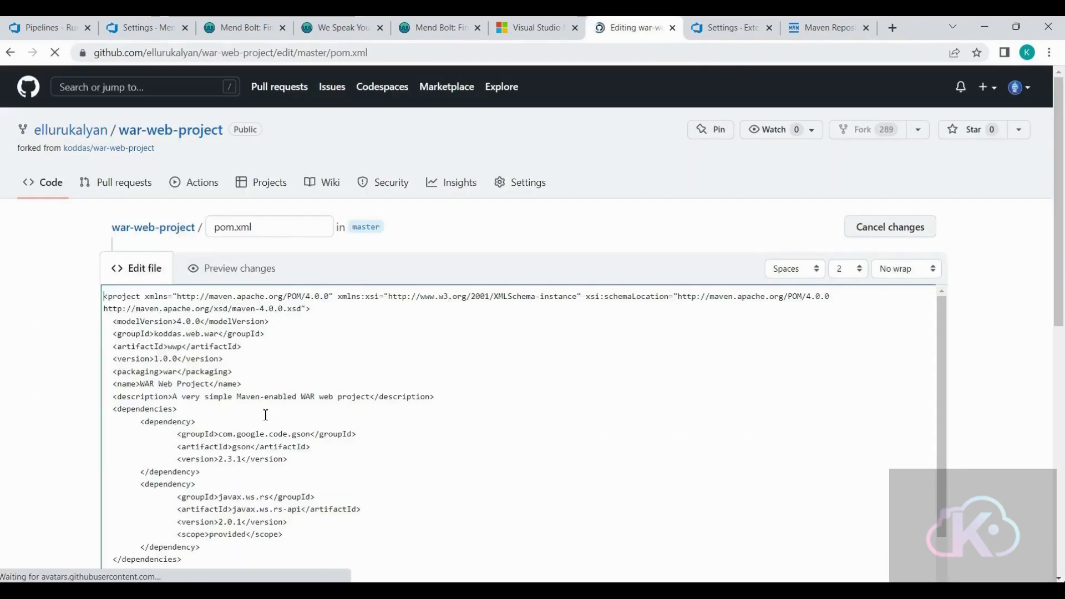
{"action": "scroll", "coordinate": [250, 392], "scroll_direction": "down", "scroll_amount": 1}
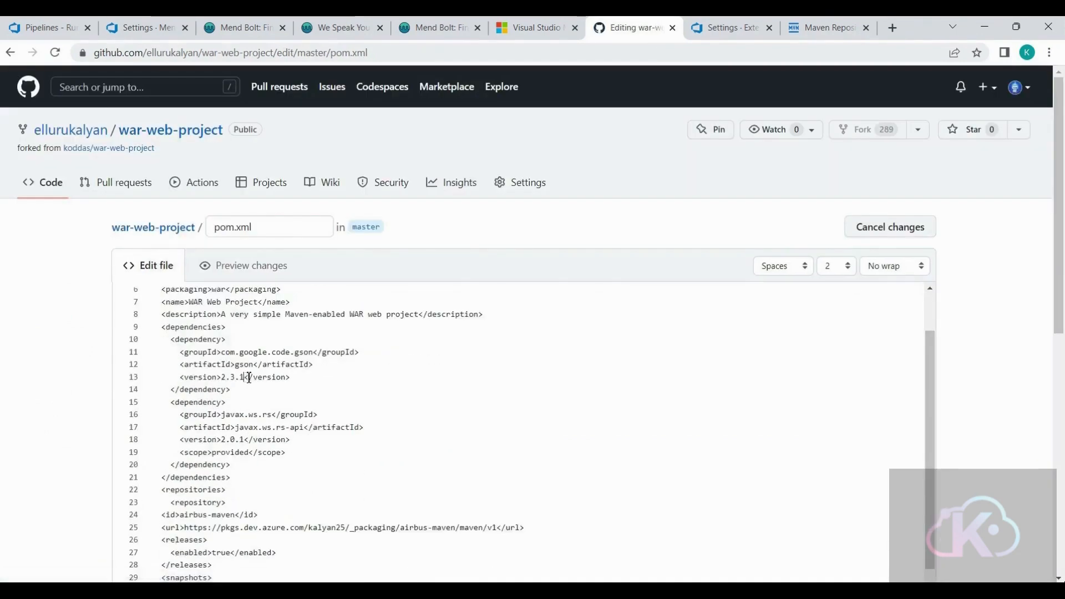
{"action": "left_click", "coordinate": [249, 377]}
{"action": "key", "text": "BackSpace"}
{"action": "key", "text": "BackSpace"}
{"action": "key", "text": "BackSpace"}
{"action": "type", "text": "8.9"}
{"action": "scroll", "coordinate": [1042, 400], "scroll_direction": "down", "scroll_amount": 10}
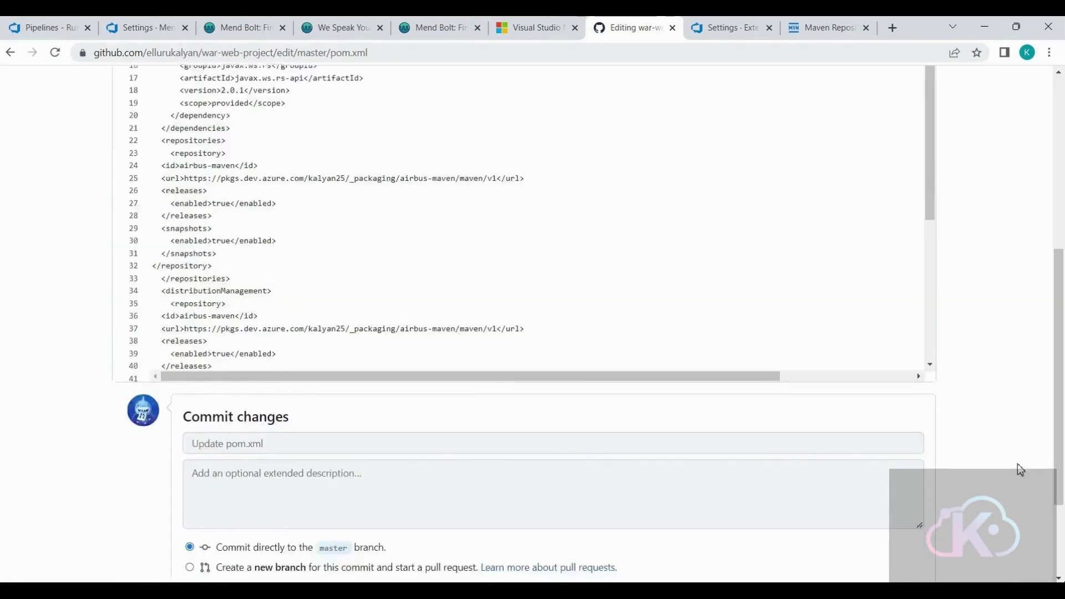
{"action": "left_click", "coordinate": [205, 471]}
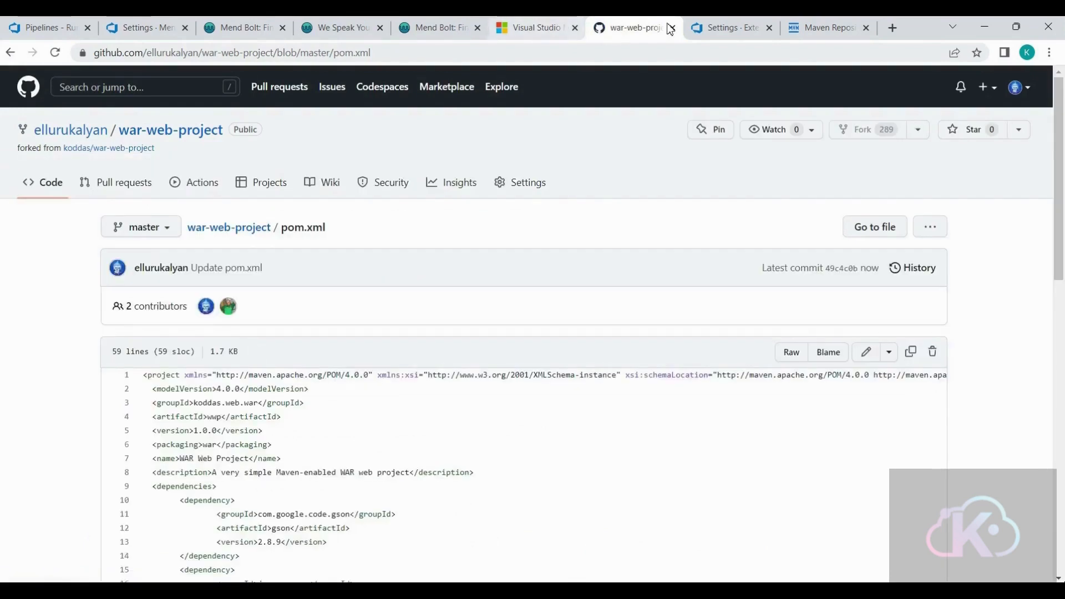
- Switch to Azure DevOps, run the DEVSECOPS-Mend pipeline on the master branch and open Agent job 1 to follow it
{"action": "left_click", "coordinate": [34, 29]}
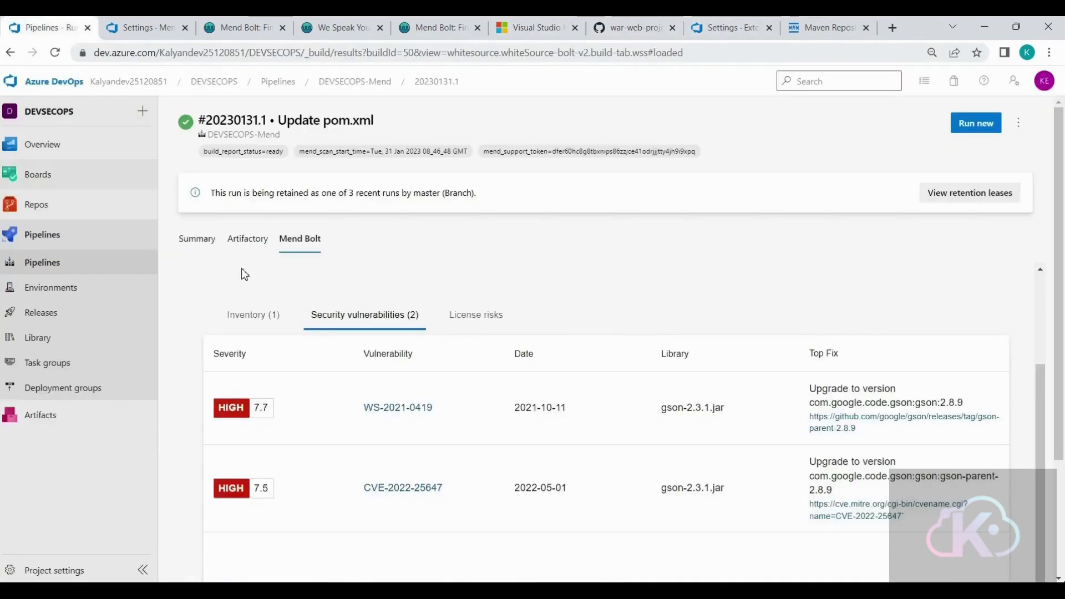
{"action": "left_click", "coordinate": [46, 265]}
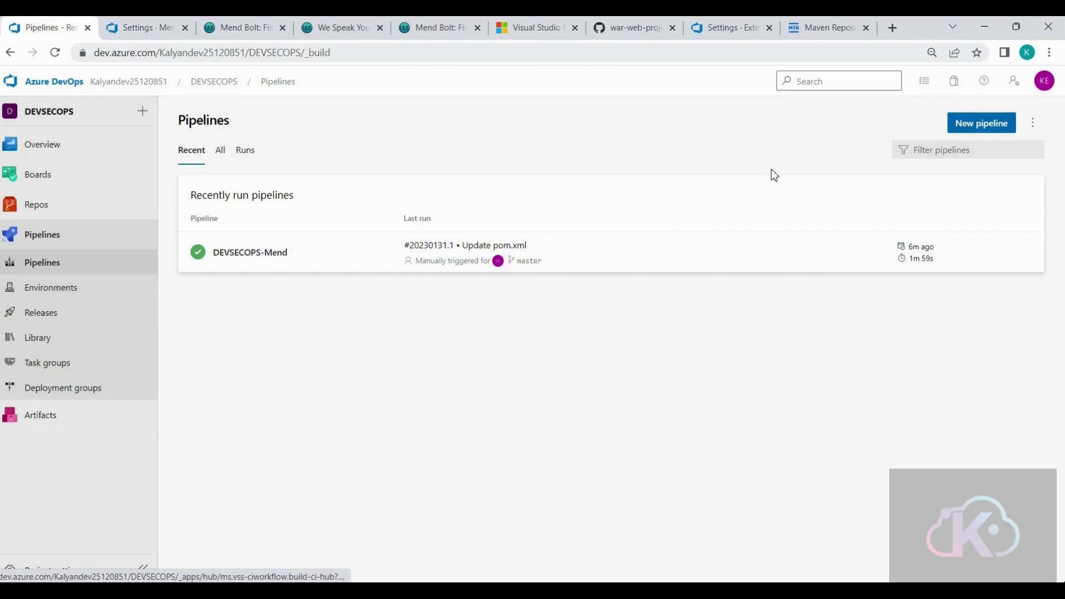
{"action": "left_click", "coordinate": [242, 259]}
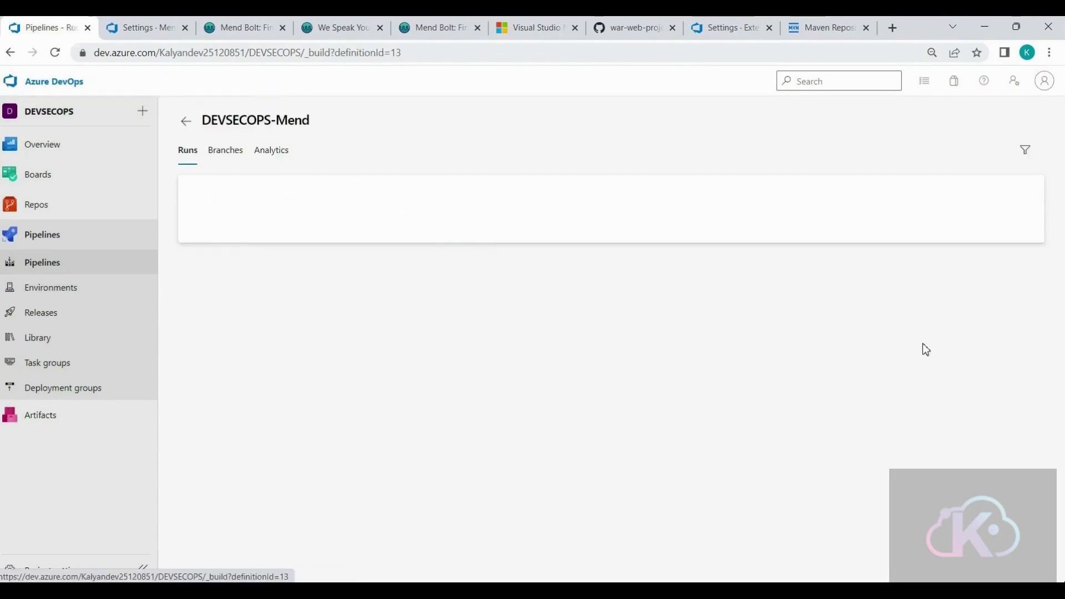
{"action": "left_click", "coordinate": [970, 132]}
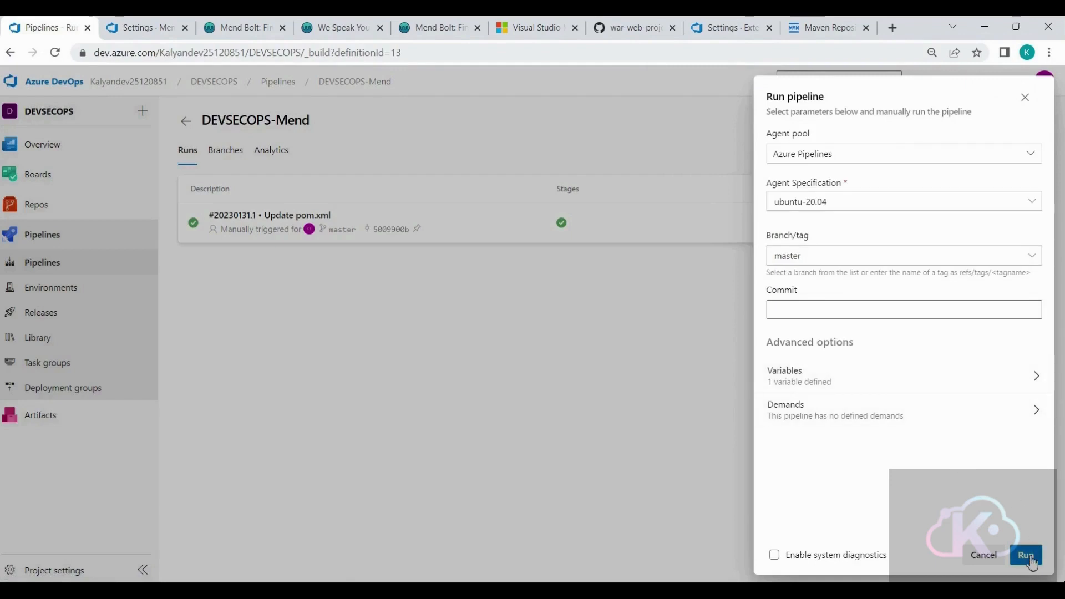
{"action": "left_click", "coordinate": [1027, 556]}
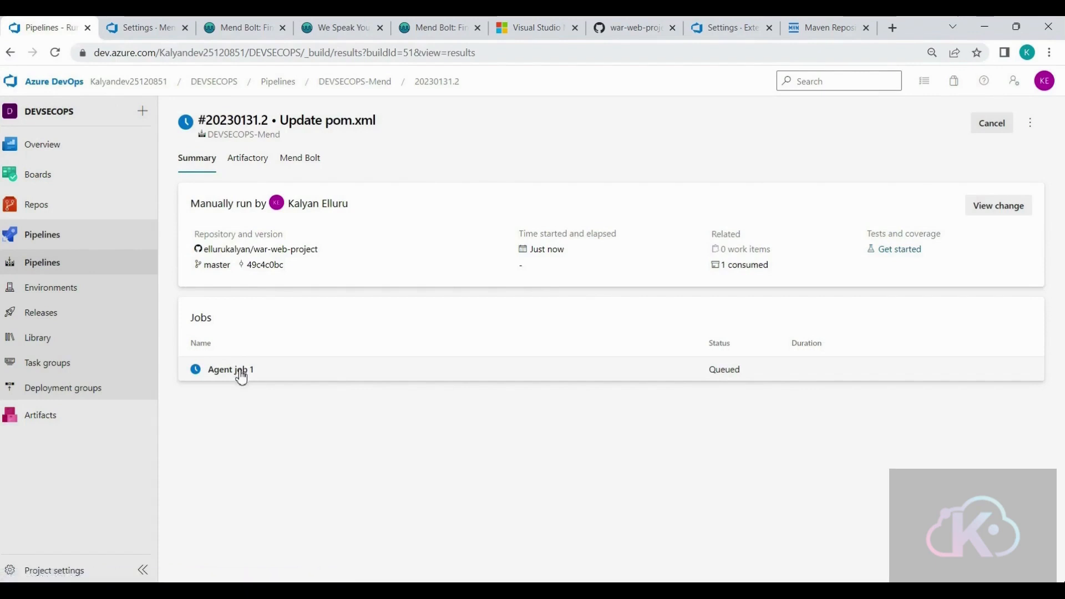
{"action": "left_click", "coordinate": [241, 370]}
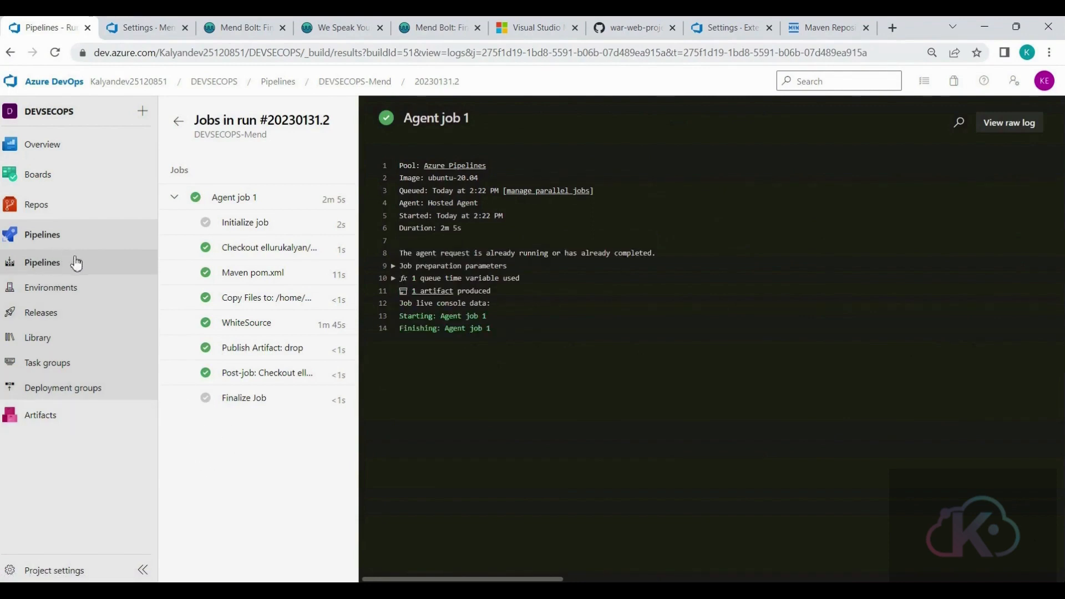
- Open the new run's Mend Bolt report and examine its risk summary, library inventory and security vulnerabilities
{"action": "left_click", "coordinate": [185, 127]}
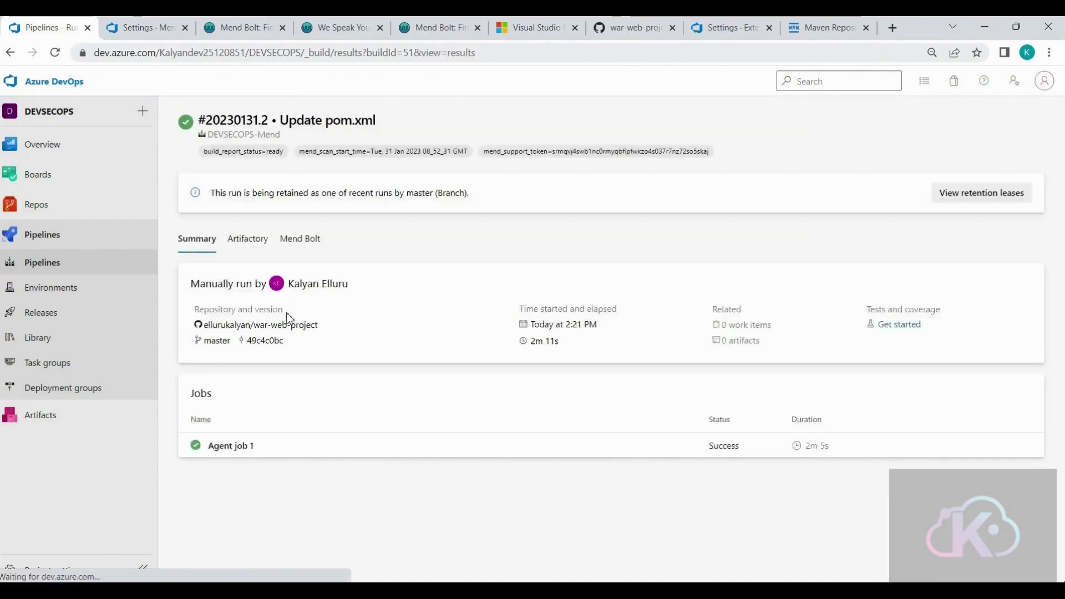
{"action": "left_click", "coordinate": [318, 239]}
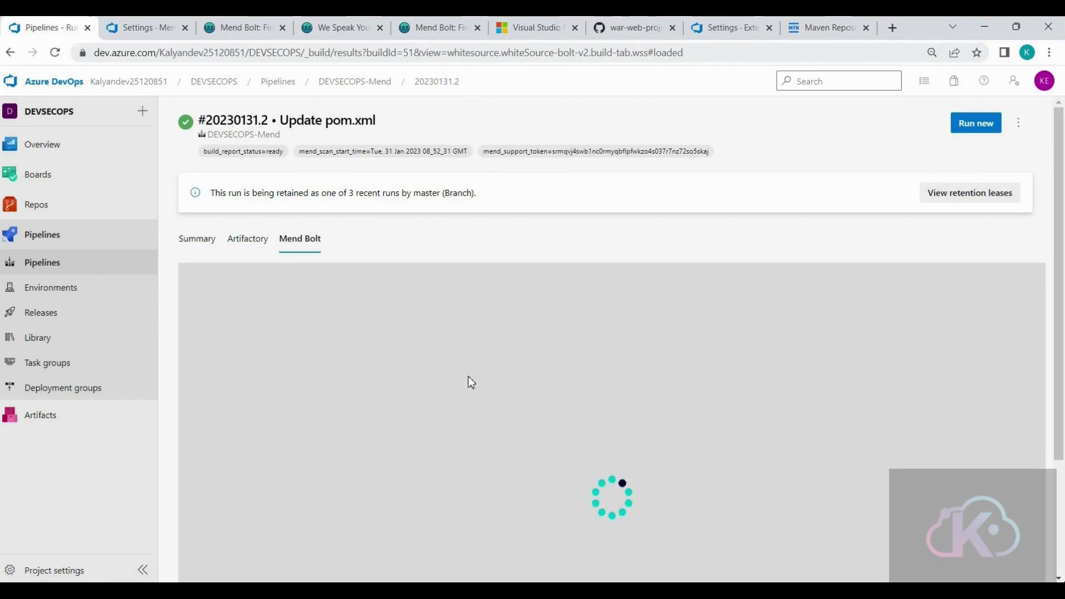
{"action": "scroll", "coordinate": [467, 375], "scroll_direction": "down", "scroll_amount": 2}
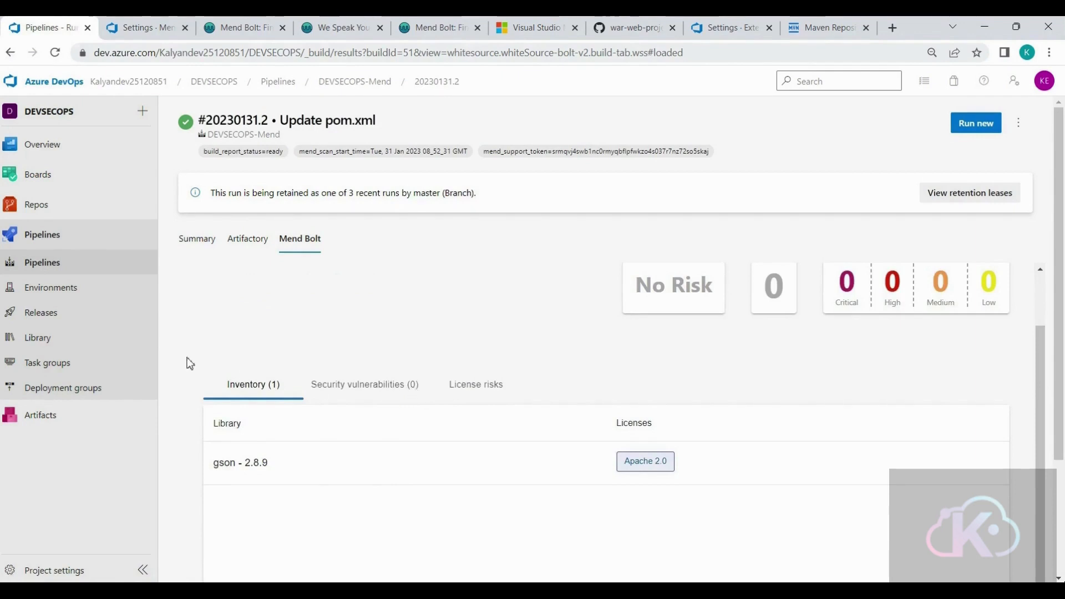
{"action": "left_click", "coordinate": [396, 390]}
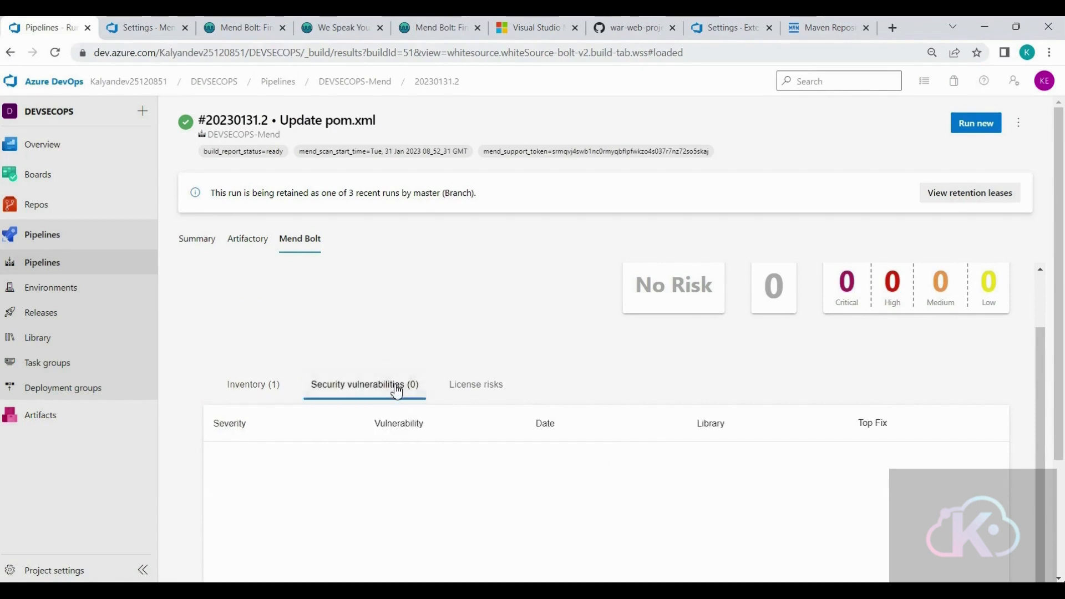
{"action": "scroll", "coordinate": [408, 405], "scroll_direction": "down", "scroll_amount": 1}
{"action": "scroll", "coordinate": [413, 452], "scroll_direction": "up", "scroll_amount": 2}
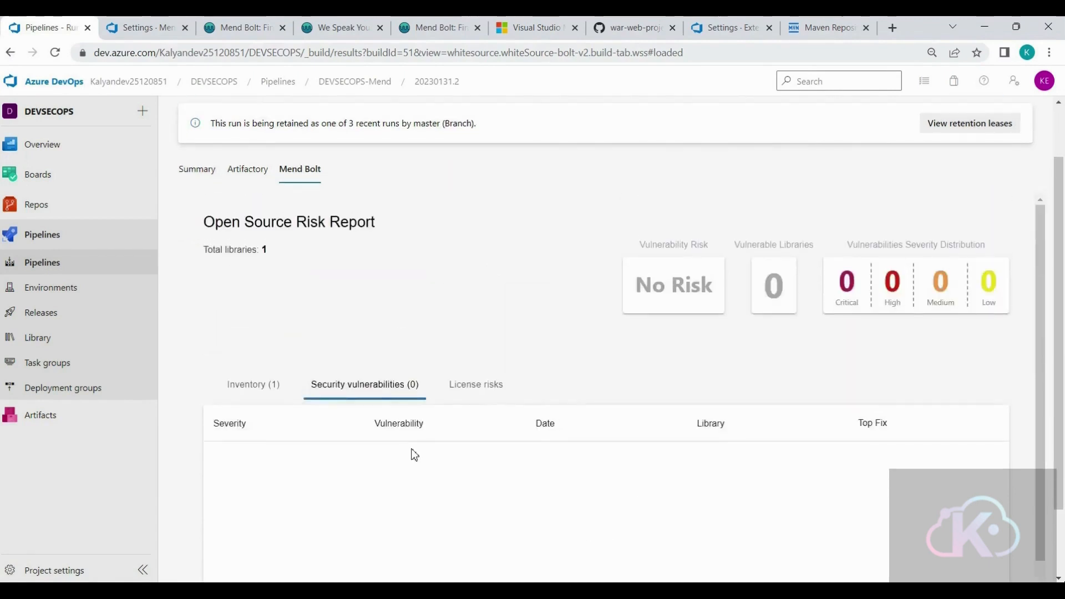